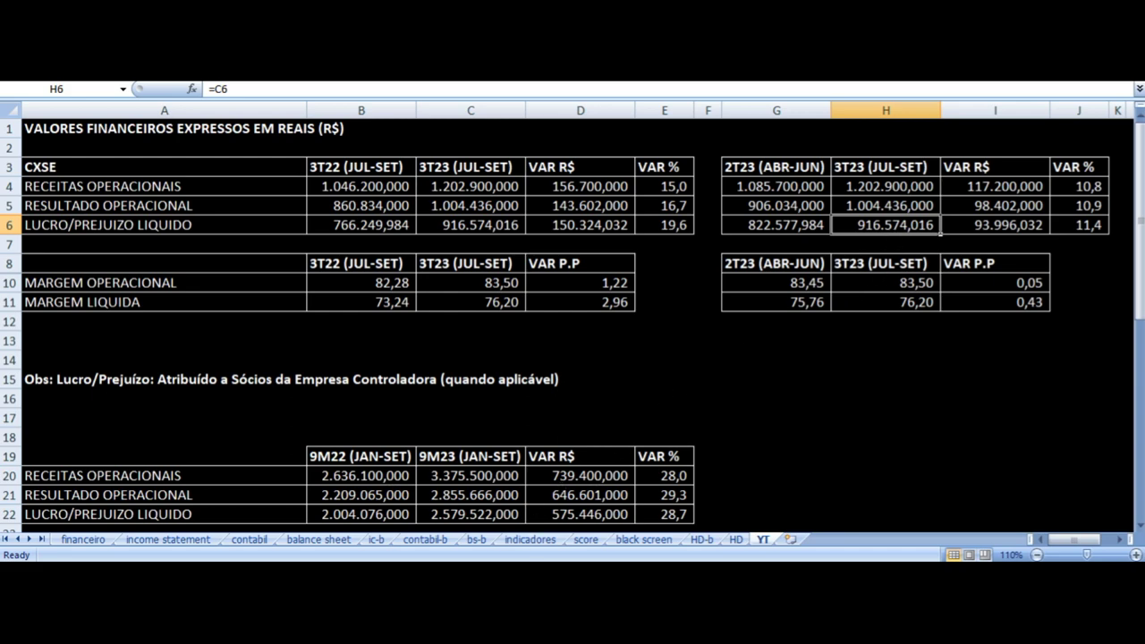
Step: Switch to the CXSE 4T21.pdf report in SumatraPDF and select the 4T21 net profit in the Caixa Seguridade Participações table
{"action": "key", "text": "alt+Tab"}
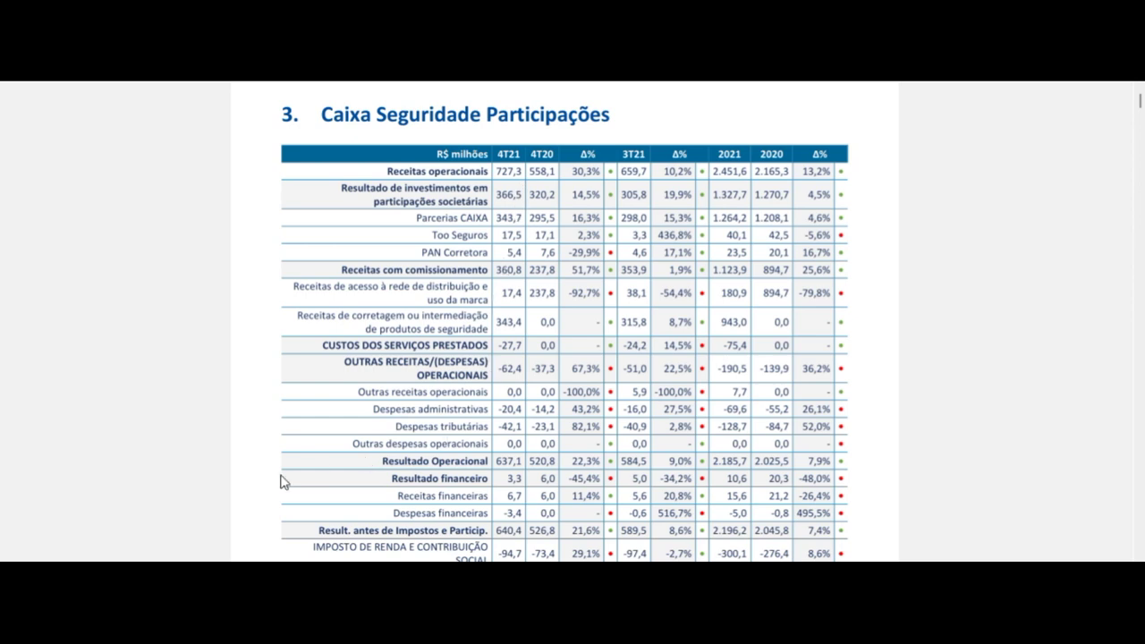
{"action": "left_click_drag", "start_coordinate": [249, 486], "coordinate": [251, 400]}
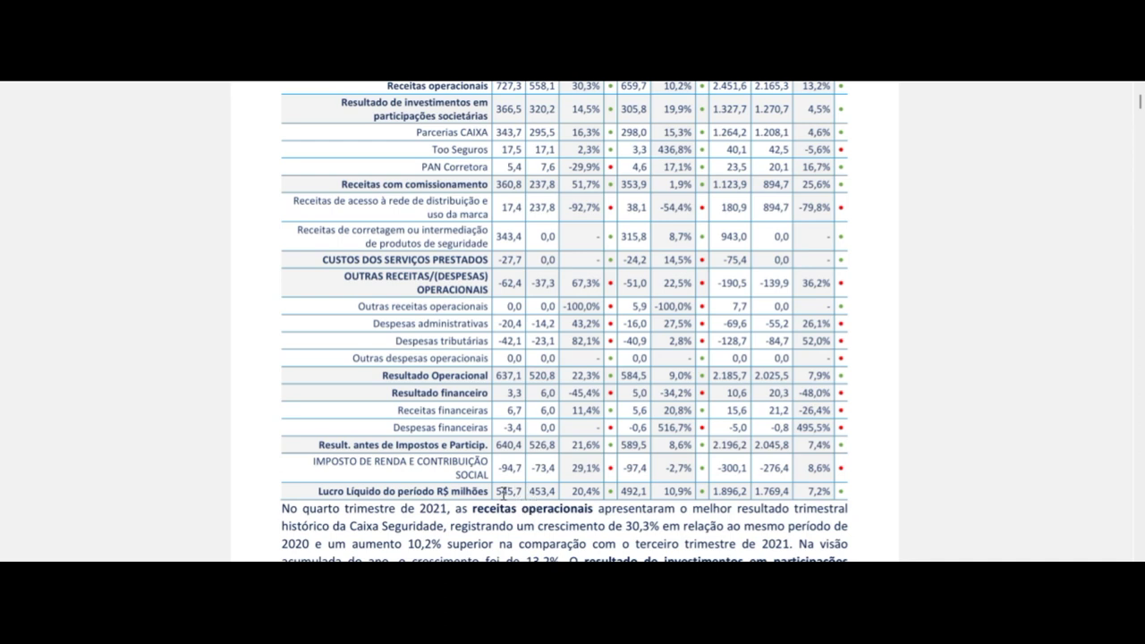
{"action": "left_click_drag", "start_coordinate": [497, 491], "coordinate": [527, 491]}
{"action": "scroll", "coordinate": [254, 268], "scroll_direction": "up", "scroll_amount": 1}
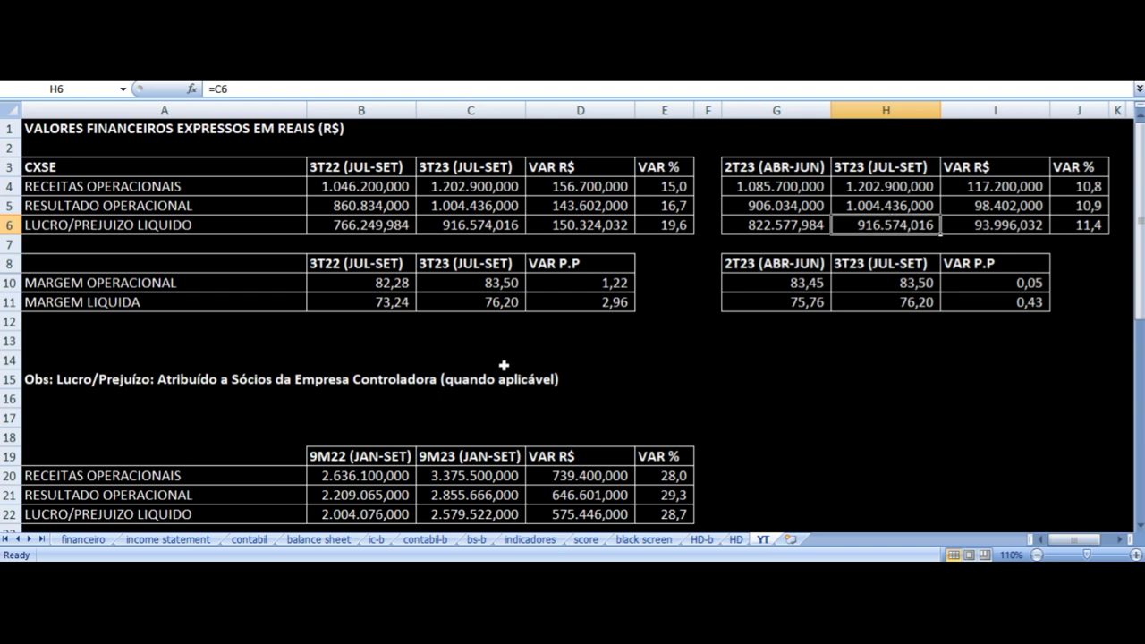
Step: Return to the CXSE 4T21.pdf report and select the 2020 value in the Receitas operacionais row
{"action": "mouse_move", "coordinate": [497, 560]}
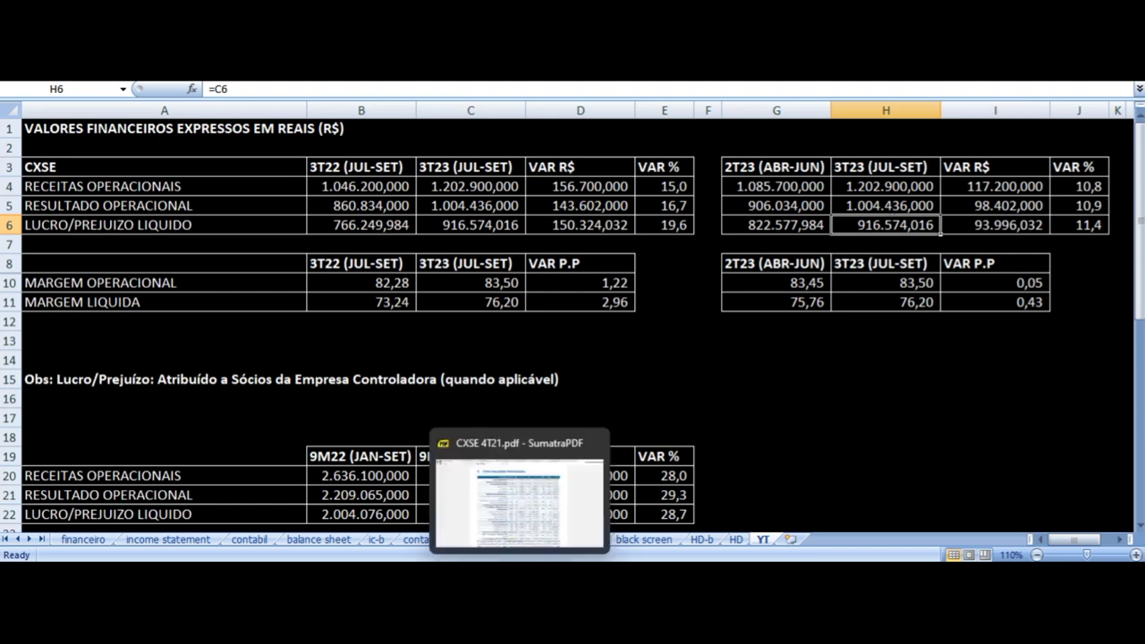
{"action": "left_click", "coordinate": [506, 502]}
{"action": "scroll", "coordinate": [548, 222], "scroll_direction": "up", "scroll_amount": 1}
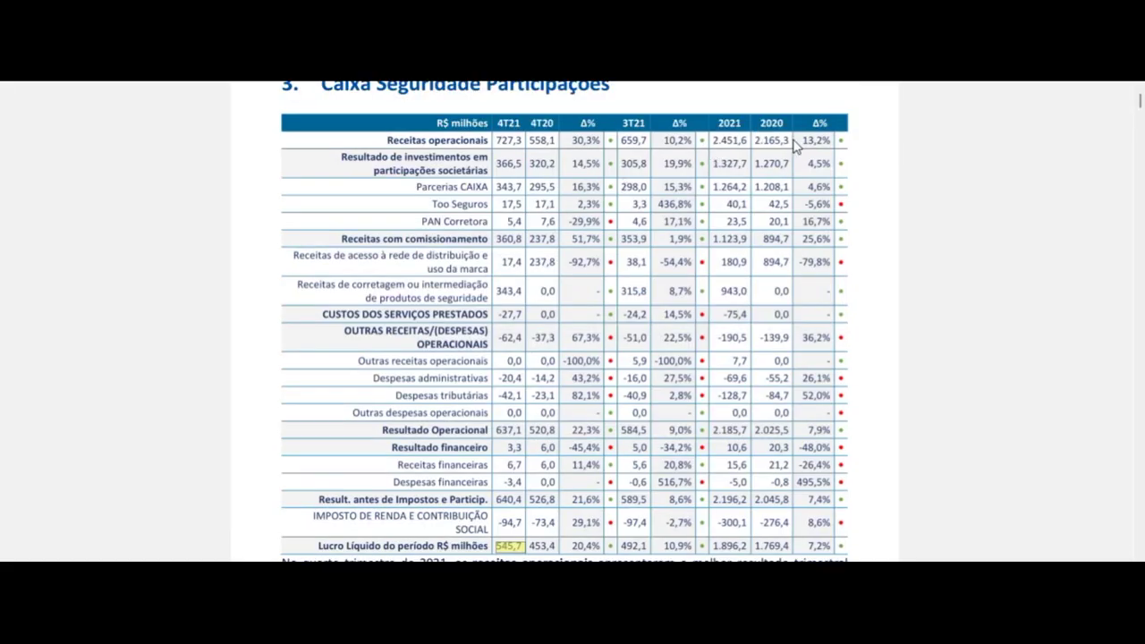
{"action": "left_click_drag", "start_coordinate": [757, 141], "coordinate": [782, 141]}
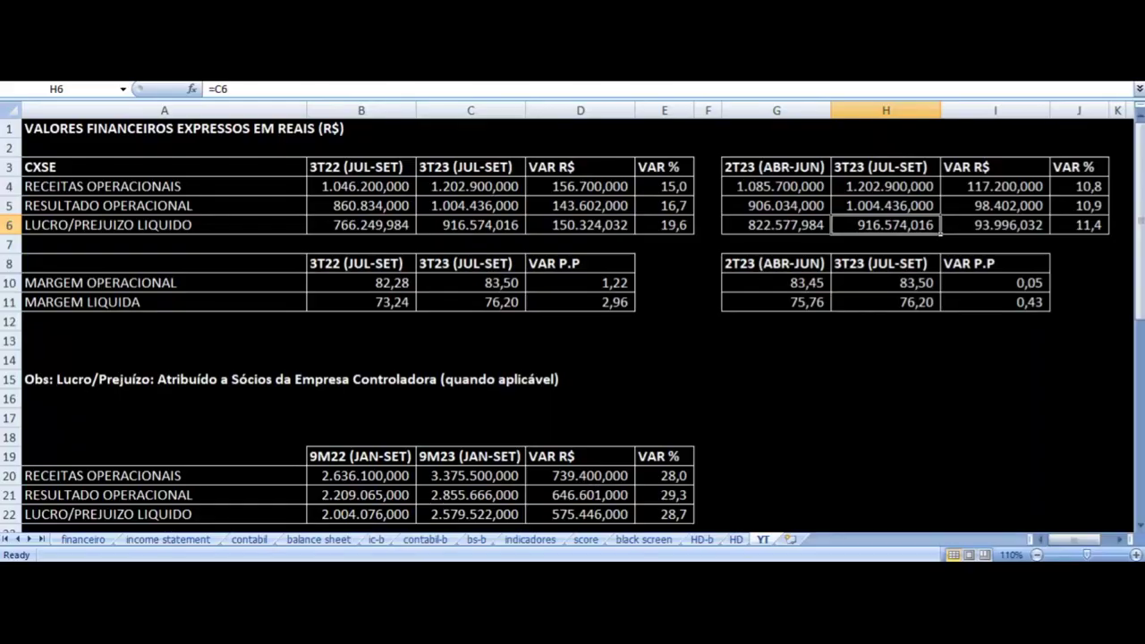
Step: Switch to the YT worksheet in Excel and examine the 9M23 operating revenue in the nine-month results table
{"action": "scroll", "coordinate": [506, 305], "scroll_direction": "down", "scroll_amount": 2}
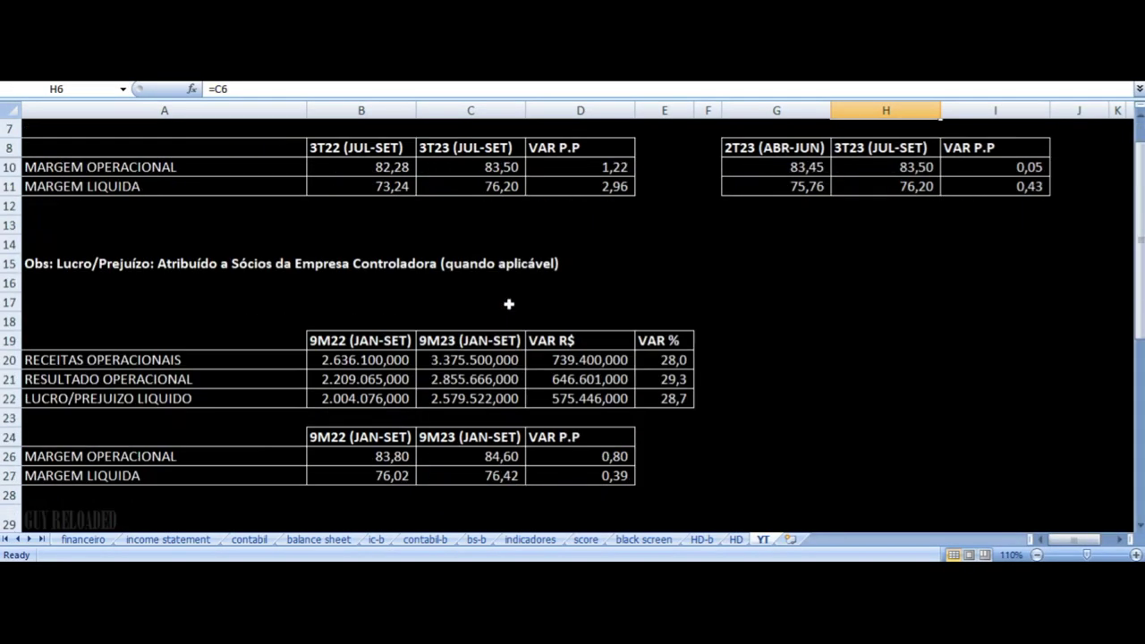
{"action": "left_click", "coordinate": [469, 364]}
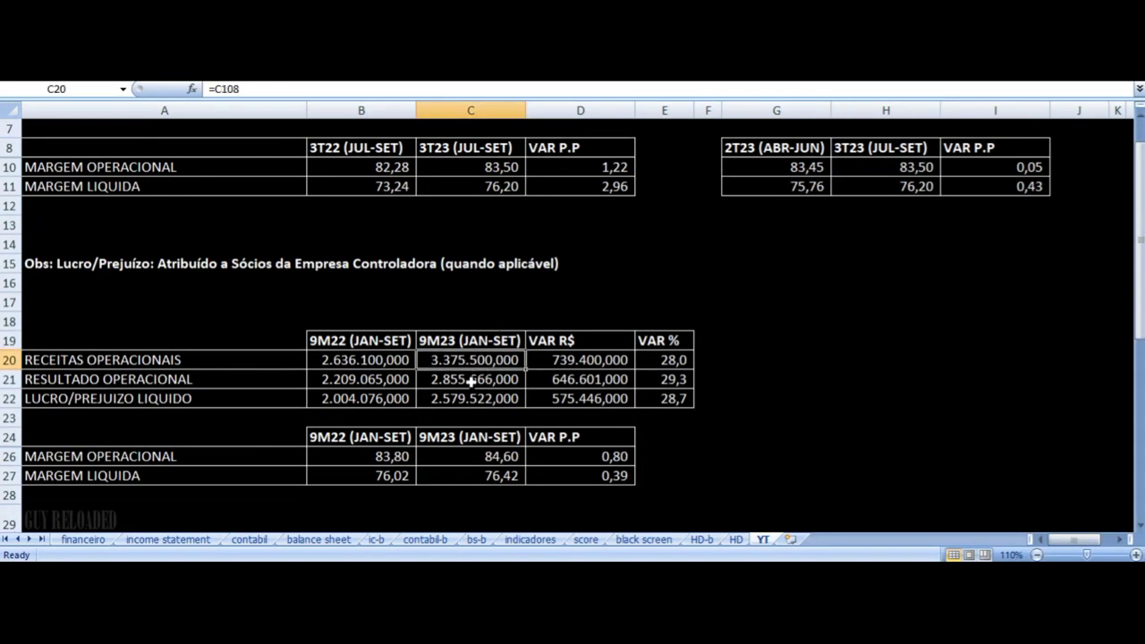
{"action": "left_click", "coordinate": [446, 342]}
{"action": "left_click", "coordinate": [452, 362]}
{"action": "scroll", "coordinate": [481, 323], "scroll_direction": "down", "scroll_amount": 10}
{"action": "scroll", "coordinate": [481, 323], "scroll_direction": "up", "scroll_amount": 2}
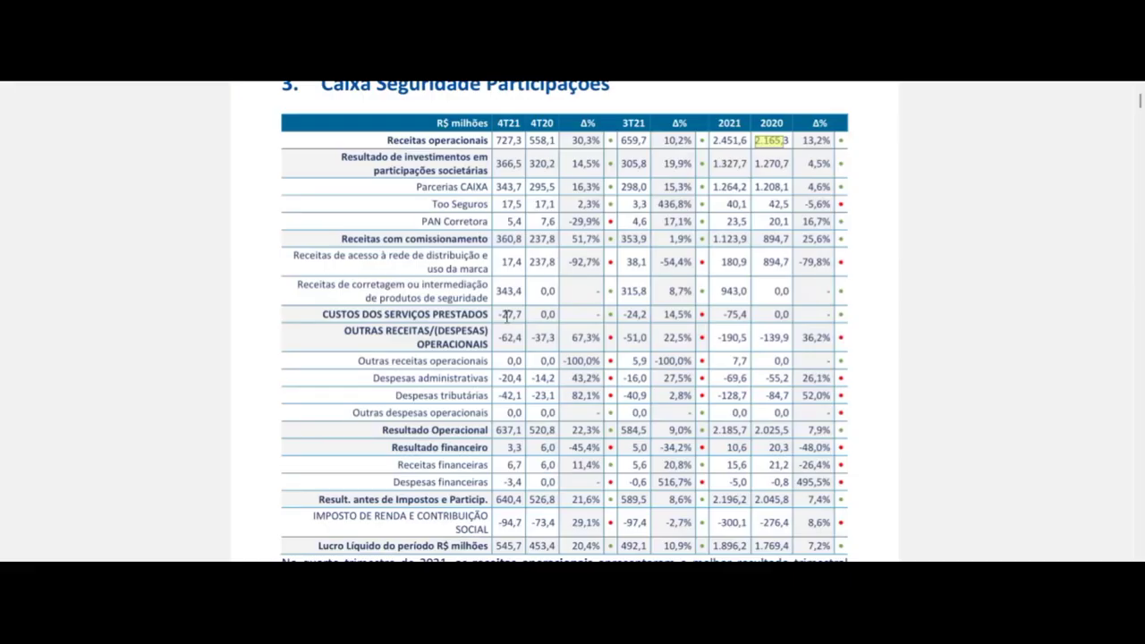
Step: Check the CXSE3.SA price chart on Yahoo Finance and examine the 12-month P/L ratio in the YT worksheet in Excel
{"action": "scroll", "coordinate": [256, 296], "scroll_direction": "up", "scroll_amount": 2}
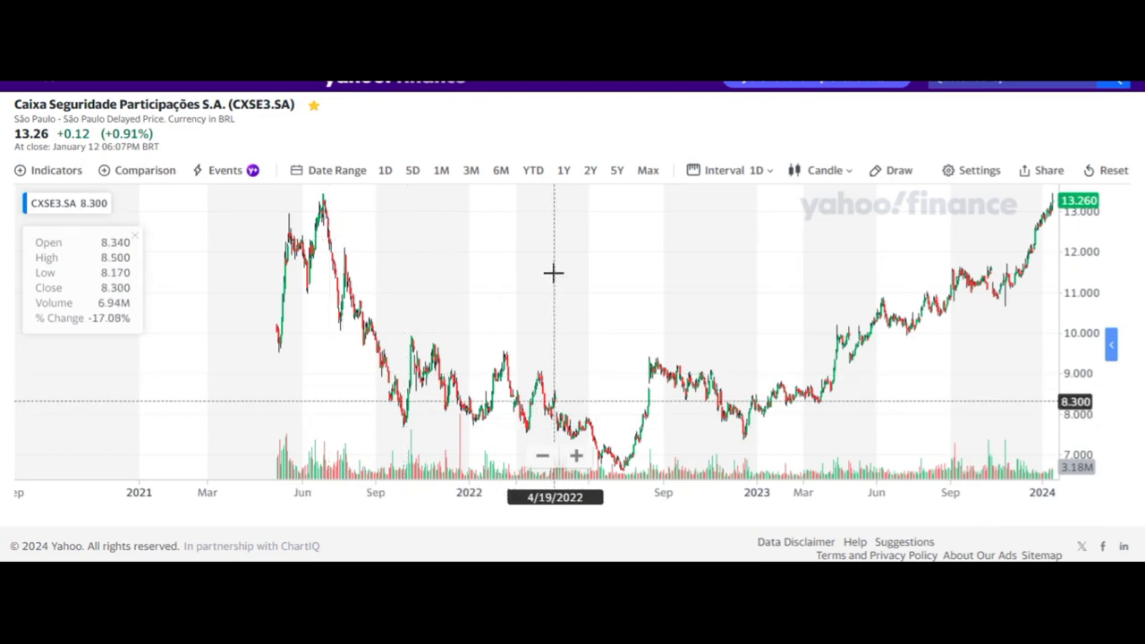
{"action": "scroll", "coordinate": [511, 287], "scroll_direction": "up", "scroll_amount": 5}
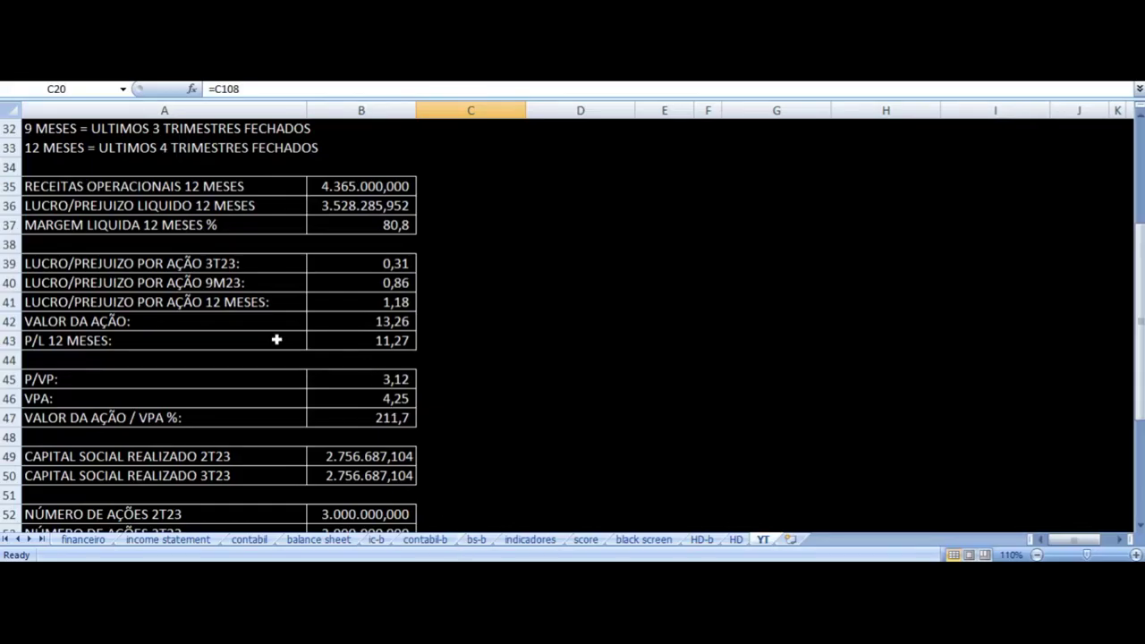
{"action": "left_click", "coordinate": [383, 341]}
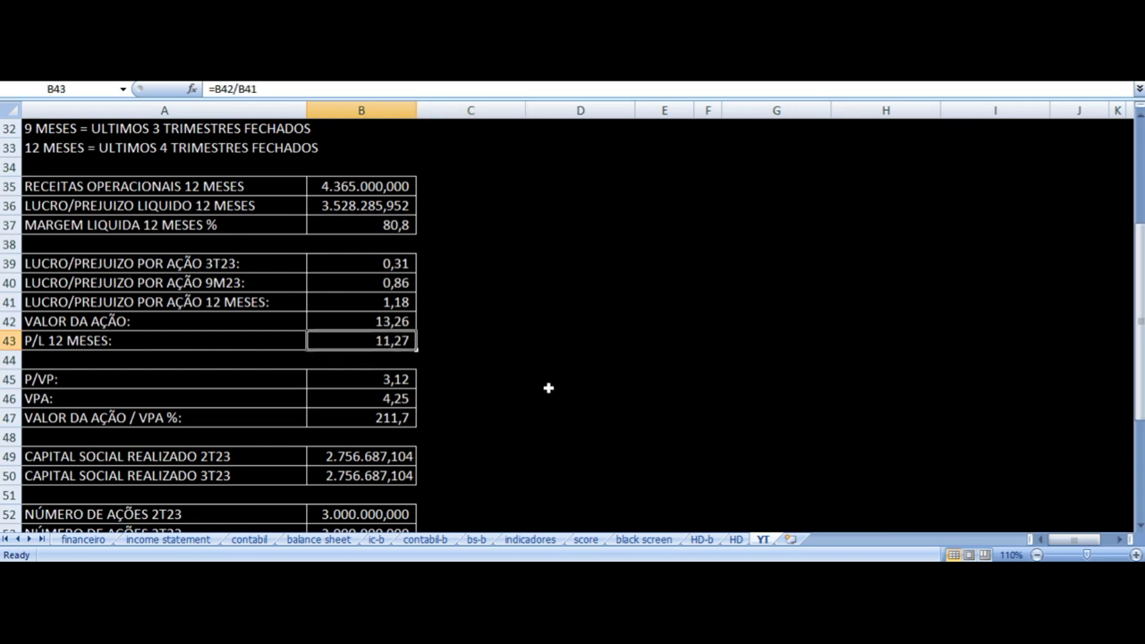
{"action": "key", "text": "Left"}
{"action": "key", "text": "Right"}
{"action": "scroll", "coordinate": [499, 374], "scroll_direction": "up", "scroll_amount": 5}
{"action": "scroll", "coordinate": [499, 374], "scroll_direction": "down", "scroll_amount": 6}
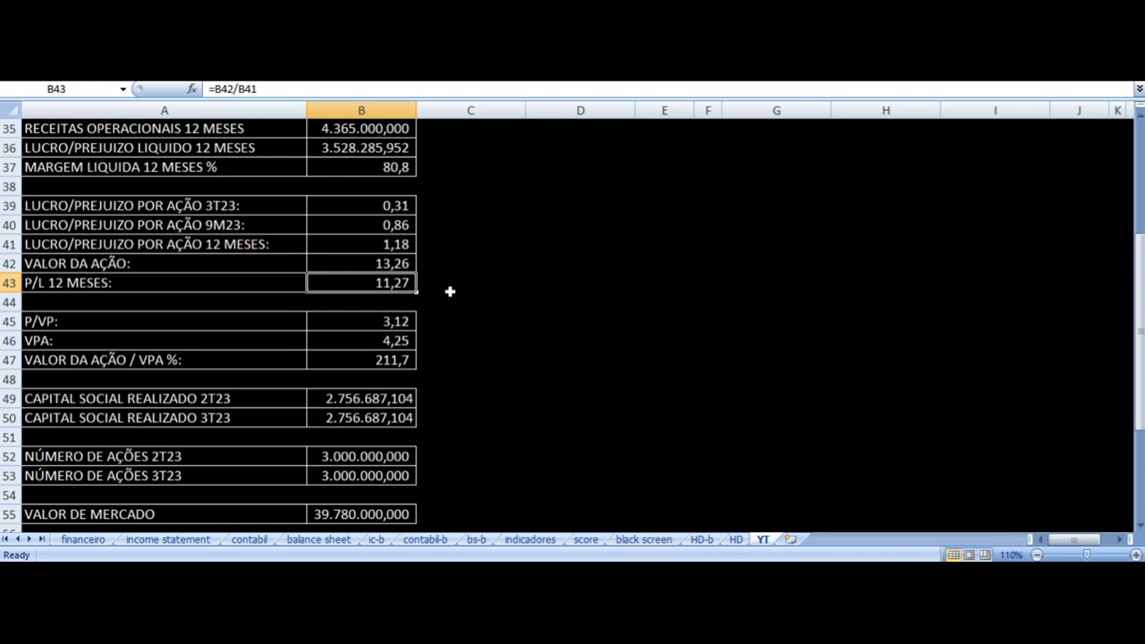
{"action": "key", "text": "Left"}
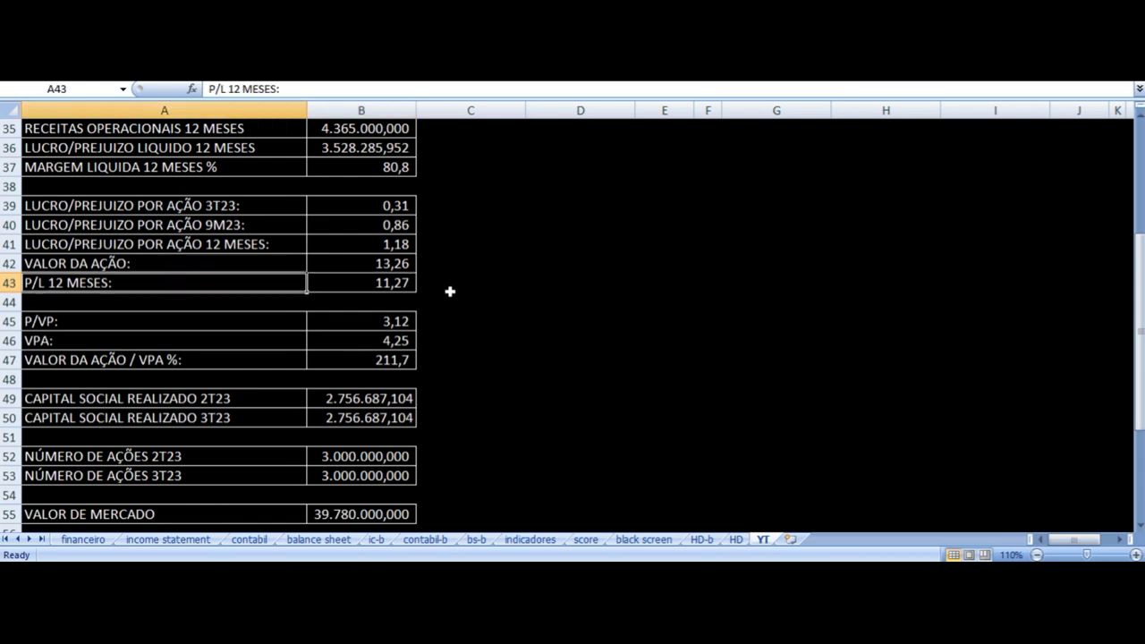
{"action": "key", "text": "Right"}
Step: Examine the P/VP and VPA indicators in rows 45 and 46 along with their source formulas
{"action": "key", "text": "Down"}
{"action": "key", "text": "Down"}
{"action": "key", "text": "Left"}
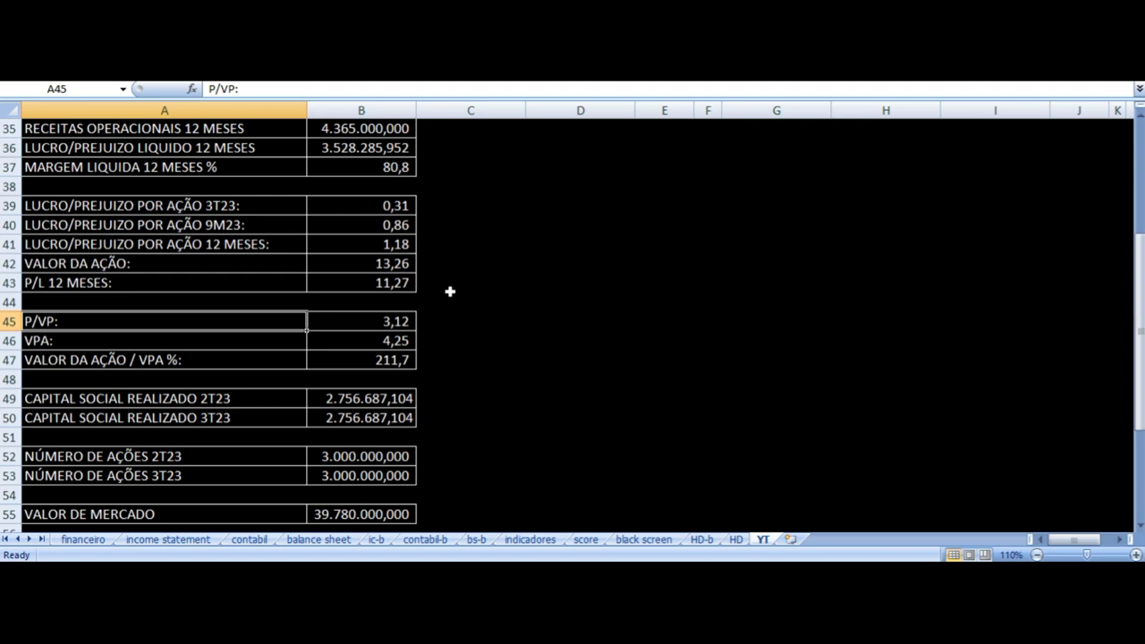
{"action": "key", "text": "Right"}
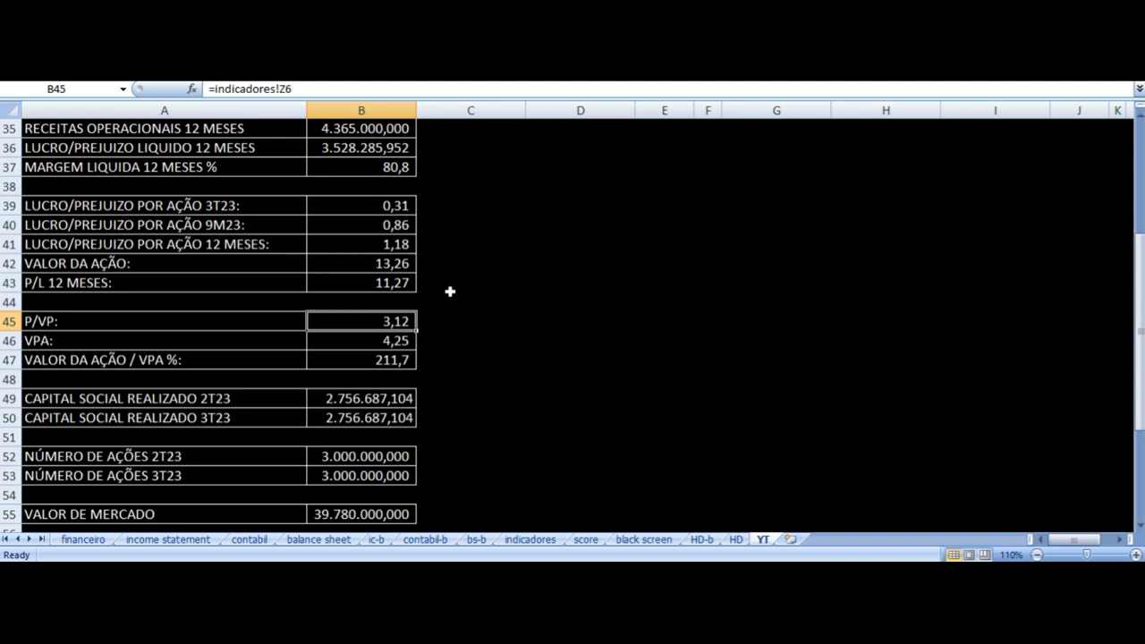
{"action": "key", "text": "Left"}
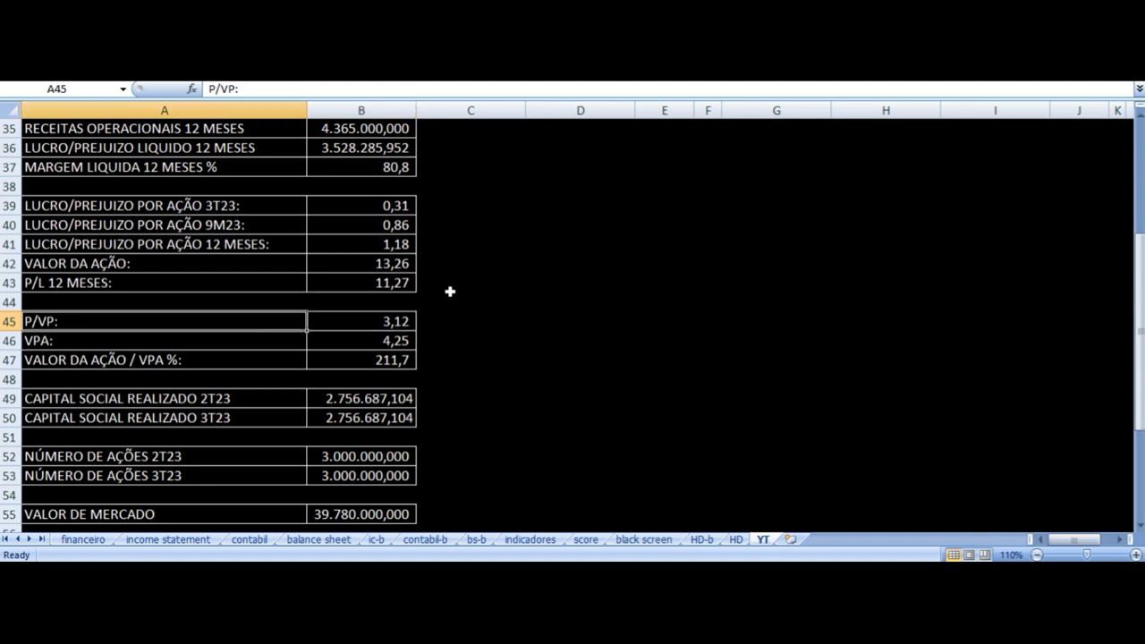
{"action": "key", "text": "Down"}
{"action": "key", "text": "Up"}
{"action": "key", "text": "Right"}
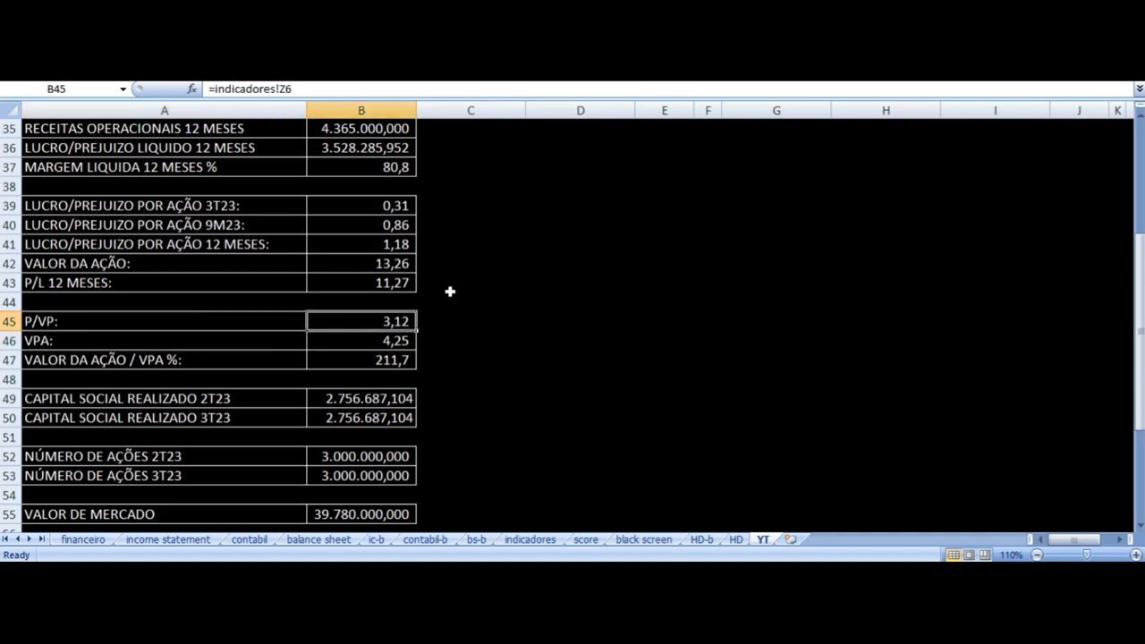
{"action": "key", "text": "Down"}
{"action": "key", "text": "Left"}
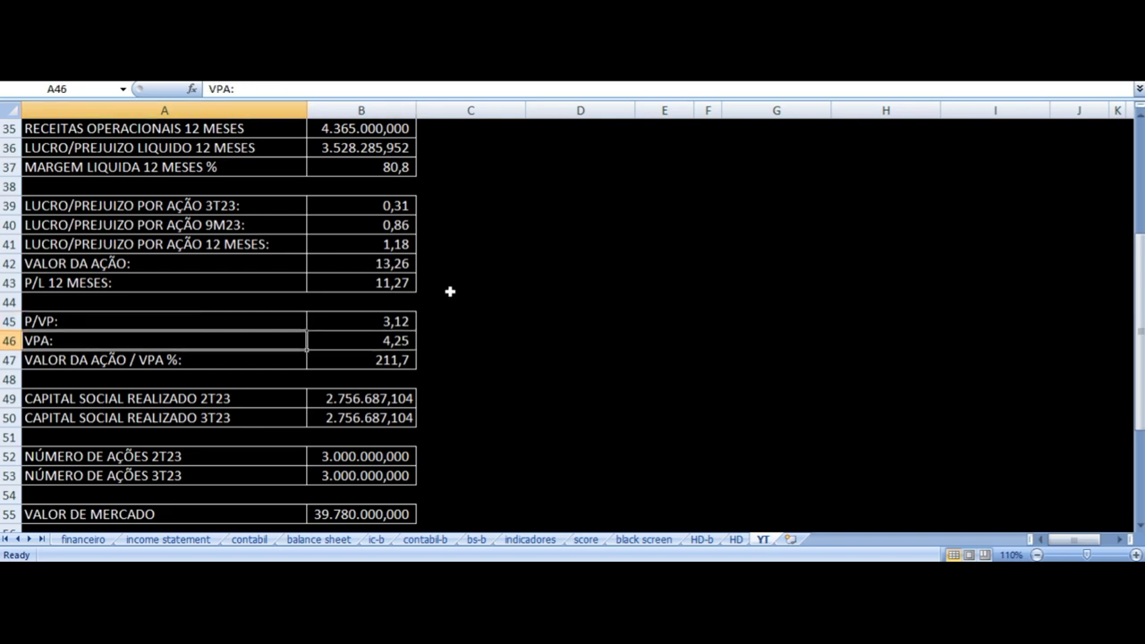
{"action": "key", "text": "Right"}
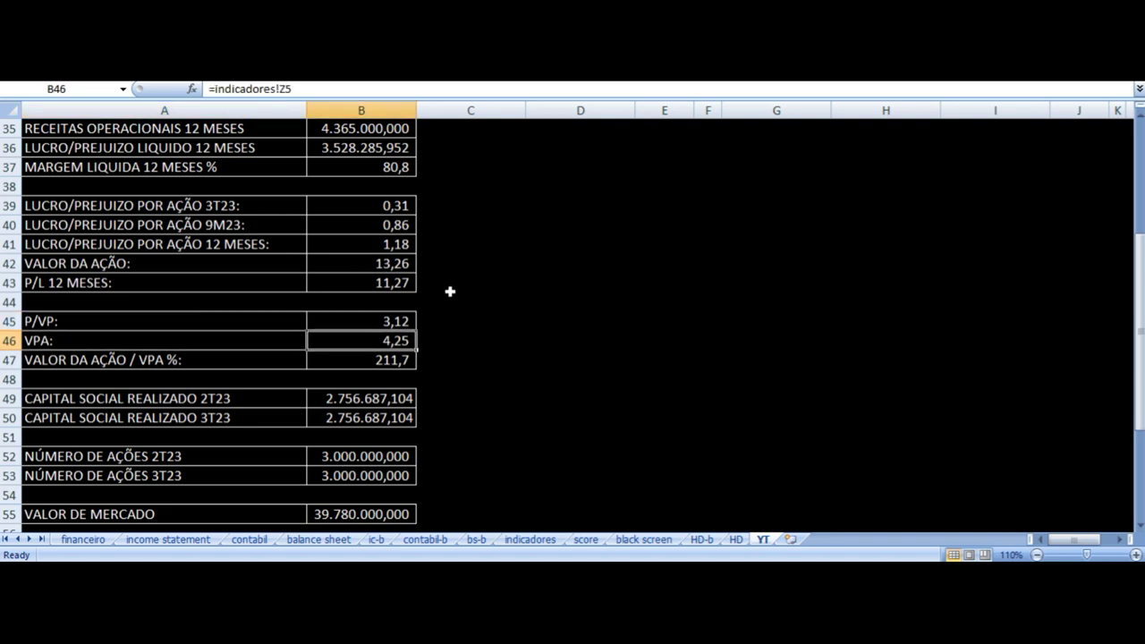
Step: Compare the share price in B42 with the book value per share in B46
{"action": "key", "text": "Up"}
{"action": "key", "text": "Up"}
{"action": "key", "text": "Up"}
{"action": "key", "text": "Up"}
{"action": "key", "text": "Left"}
{"action": "key", "text": "Right"}
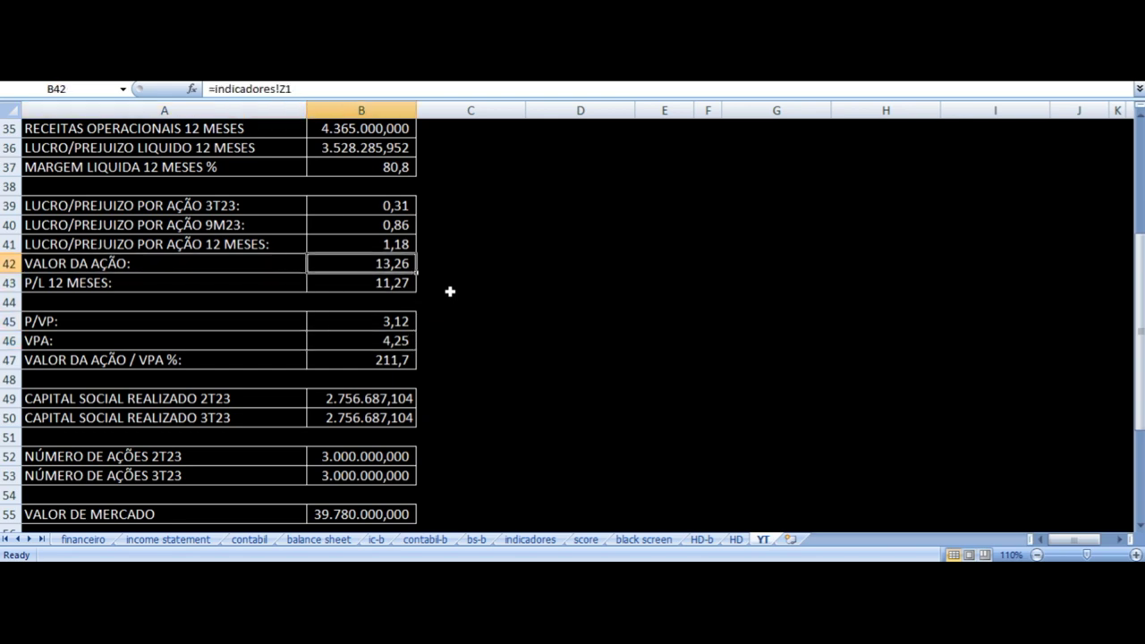
{"action": "key", "text": "Down"}
{"action": "key", "text": "Down"}
{"action": "key", "text": "Down"}
{"action": "key", "text": "Down"}
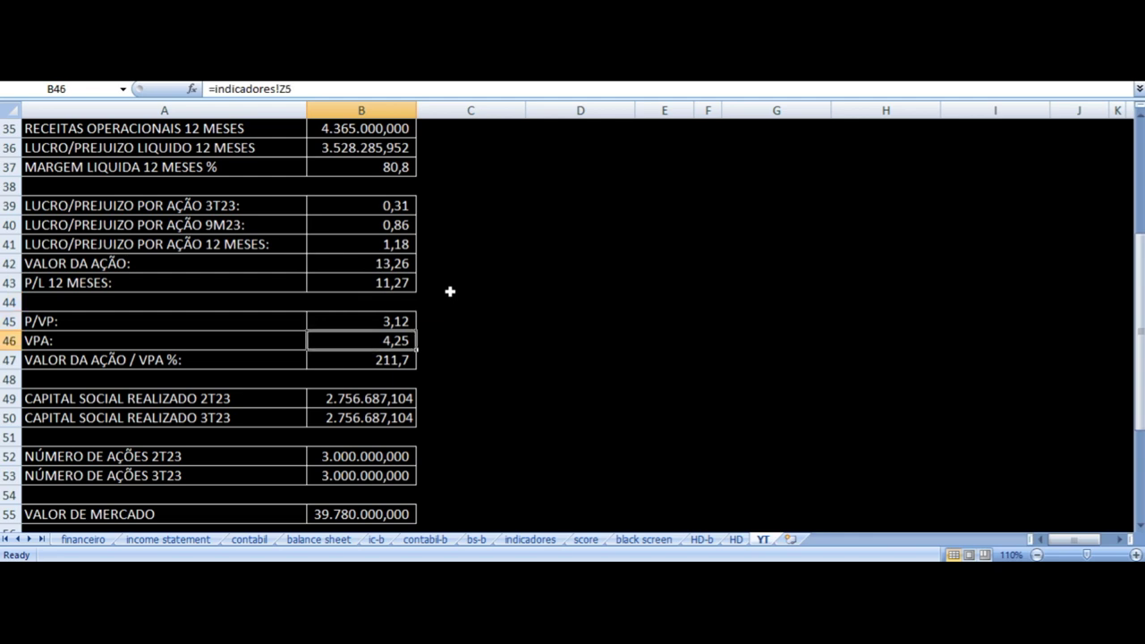
{"action": "key", "text": "Left"}
{"action": "key", "text": "Right"}
{"action": "key", "text": "Up"}
{"action": "key", "text": "Down"}
Step: Examine the VALOR DA AÇÃO / VPA % indicator in row 47 against the VPA in row 46
{"action": "key", "text": "Down"}
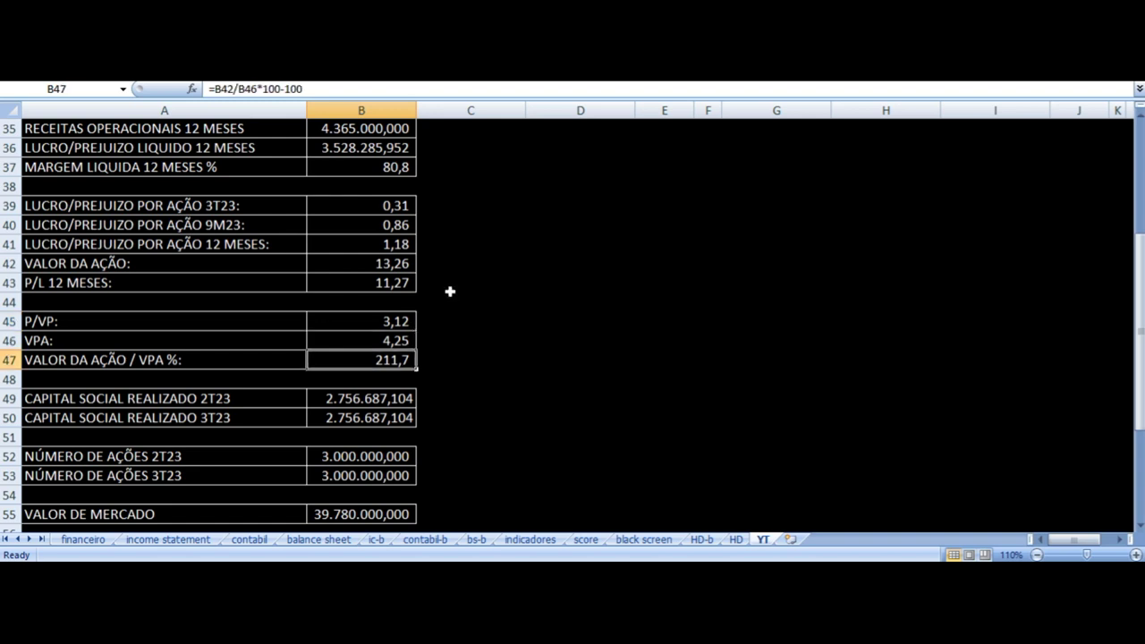
{"action": "key", "text": "Left"}
{"action": "key", "text": "Right"}
{"action": "key", "text": "Right"}
{"action": "key", "text": "Left"}
{"action": "key", "text": "Left"}
{"action": "key", "text": "Up"}
{"action": "key", "text": "Right"}
{"action": "key", "text": "Right"}
{"action": "key", "text": "Left"}
{"action": "key", "text": "Left"}
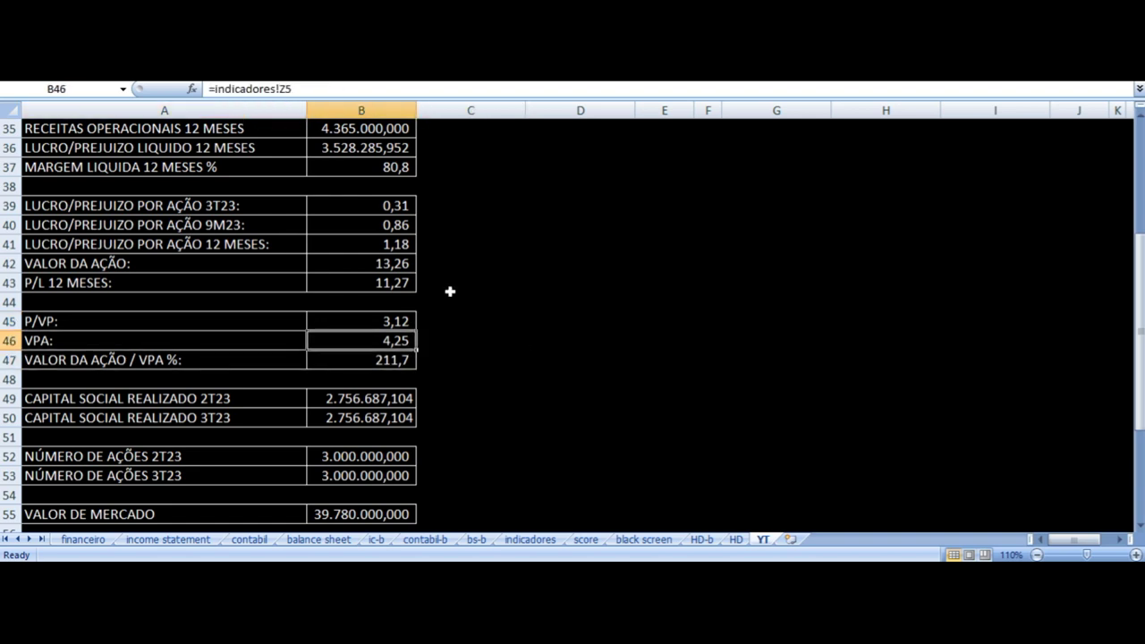
Step: Review the P/L 12 MESES label and its value in row 43 again
{"action": "key", "text": "Right"}
{"action": "key", "text": "Up"}
{"action": "key", "text": "Up"}
{"action": "key", "text": "Up"}
{"action": "key", "text": "Left"}
{"action": "key", "text": "Right"}
{"action": "key", "text": "Down"}
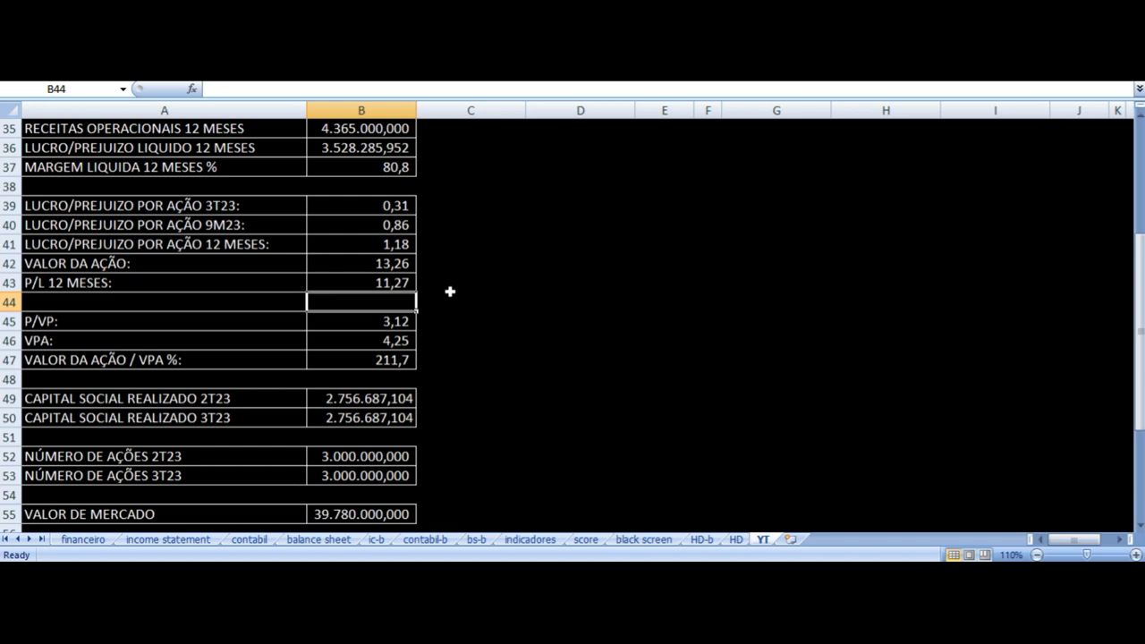
Step: Glance back over the earlier results tables and examine the paid-in share capital for 2T23 and 3T23
{"action": "scroll", "coordinate": [501, 366], "scroll_direction": "up", "scroll_amount": 6}
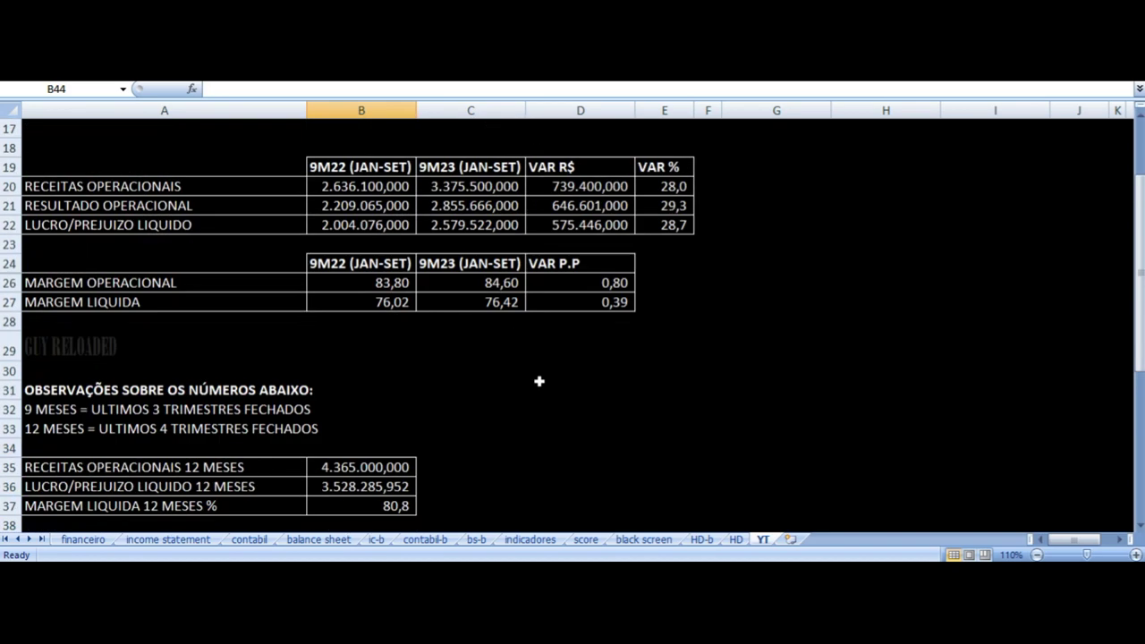
{"action": "scroll", "coordinate": [540, 381], "scroll_direction": "up", "scroll_amount": 5}
{"action": "scroll", "coordinate": [499, 367], "scroll_direction": "down", "scroll_amount": 10}
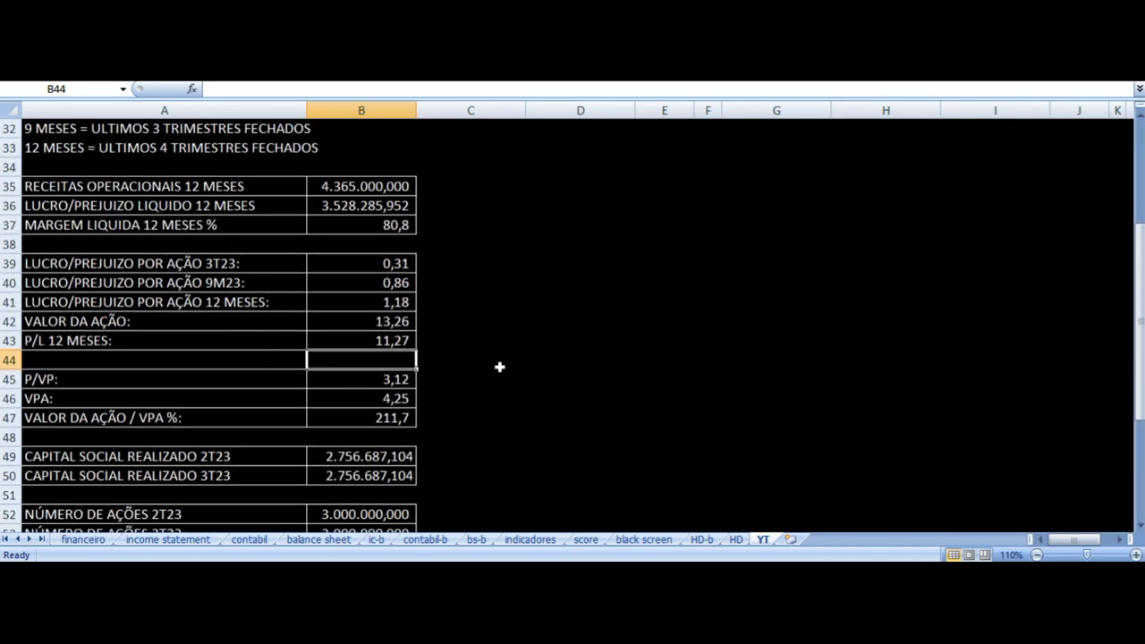
{"action": "scroll", "coordinate": [435, 342], "scroll_direction": "down", "scroll_amount": 2}
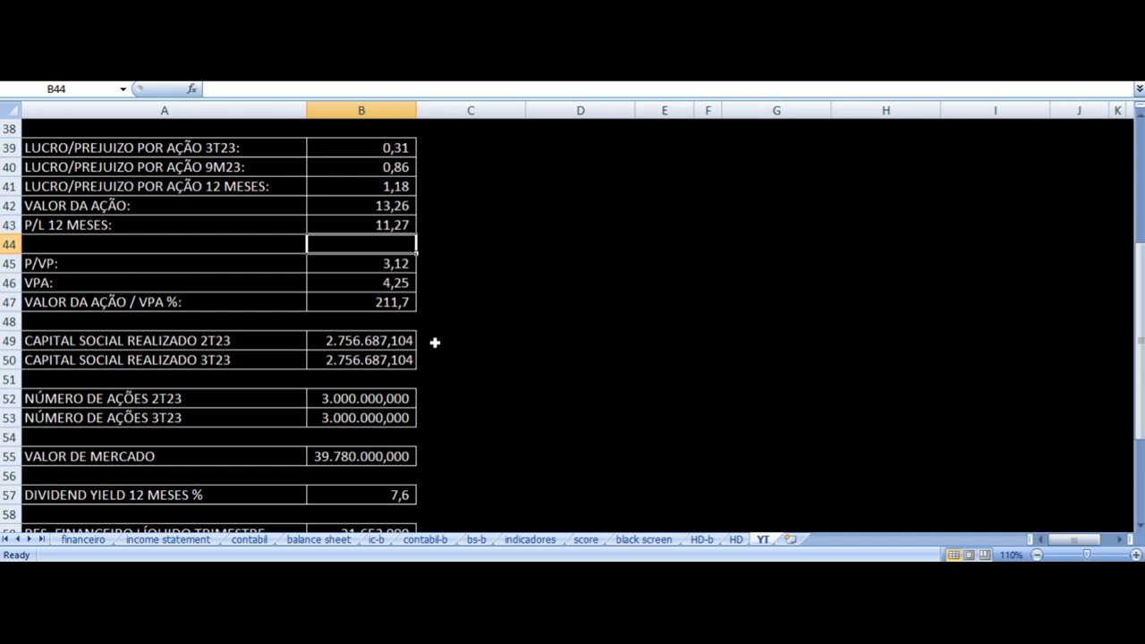
{"action": "left_click", "coordinate": [261, 344]}
{"action": "key", "text": "Down"}
{"action": "key", "text": "Up"}
{"action": "key", "text": "Right"}
{"action": "key", "text": "Left"}
{"action": "key", "text": "Down"}
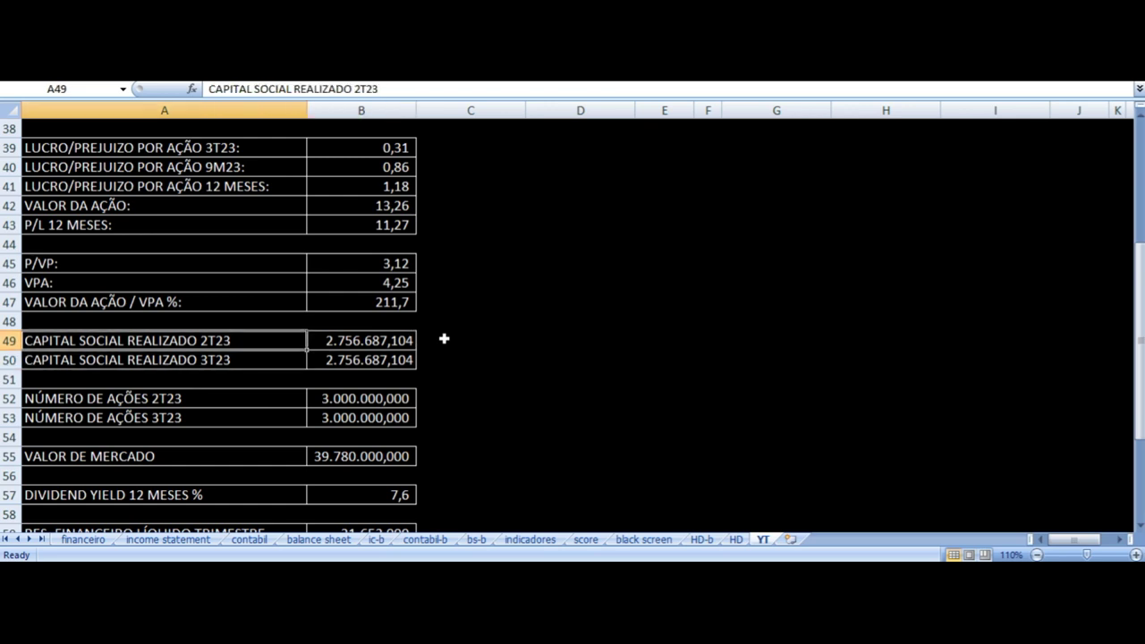
Step: Examine the number of shares for 2T23 and 3T23 and the market value in B55
{"action": "scroll", "coordinate": [444, 340], "scroll_direction": "down", "scroll_amount": 2}
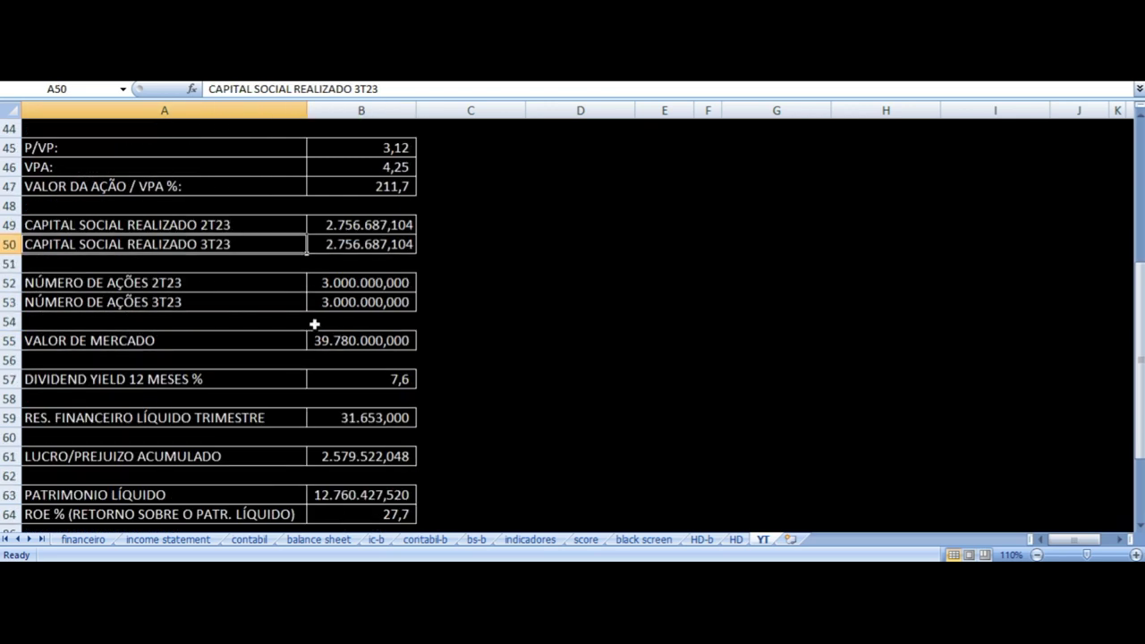
{"action": "left_click", "coordinate": [215, 277]}
{"action": "key", "text": "Down"}
{"action": "key", "text": "Down"}
{"action": "key", "text": "Down"}
{"action": "key", "text": "Right"}
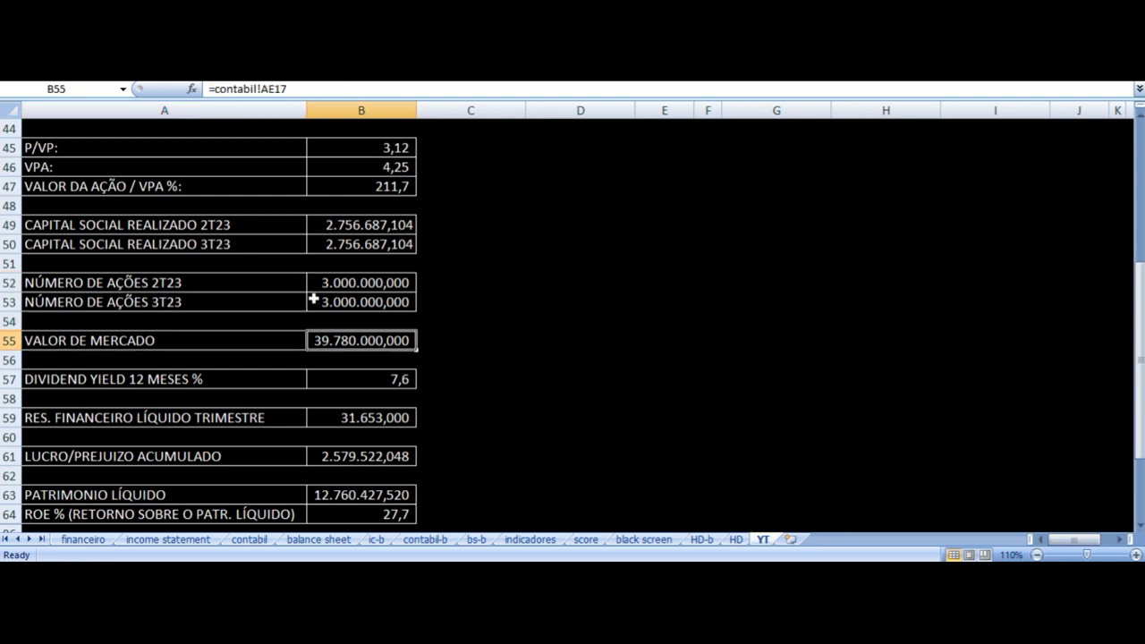
Step: Examine the 12-month dividend yield in B57 and the quarter's net financial result in B59
{"action": "left_click", "coordinate": [355, 378]}
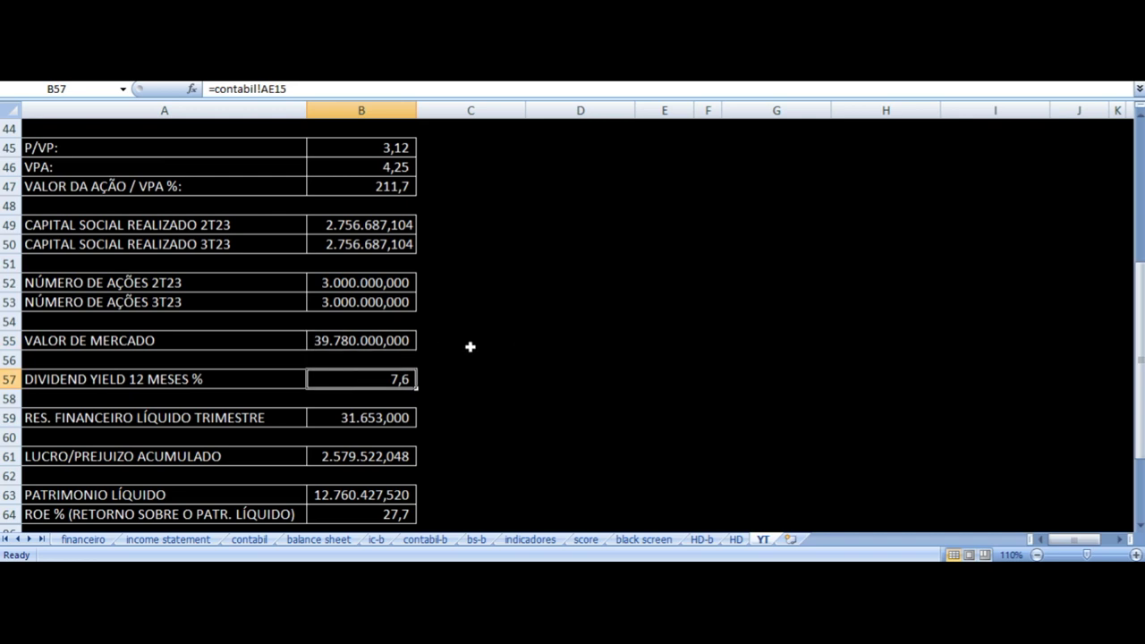
{"action": "scroll", "coordinate": [470, 346], "scroll_direction": "down", "scroll_amount": 2}
{"action": "left_click", "coordinate": [519, 304]}
{"action": "key", "text": "Left"}
{"action": "key", "text": "Left"}
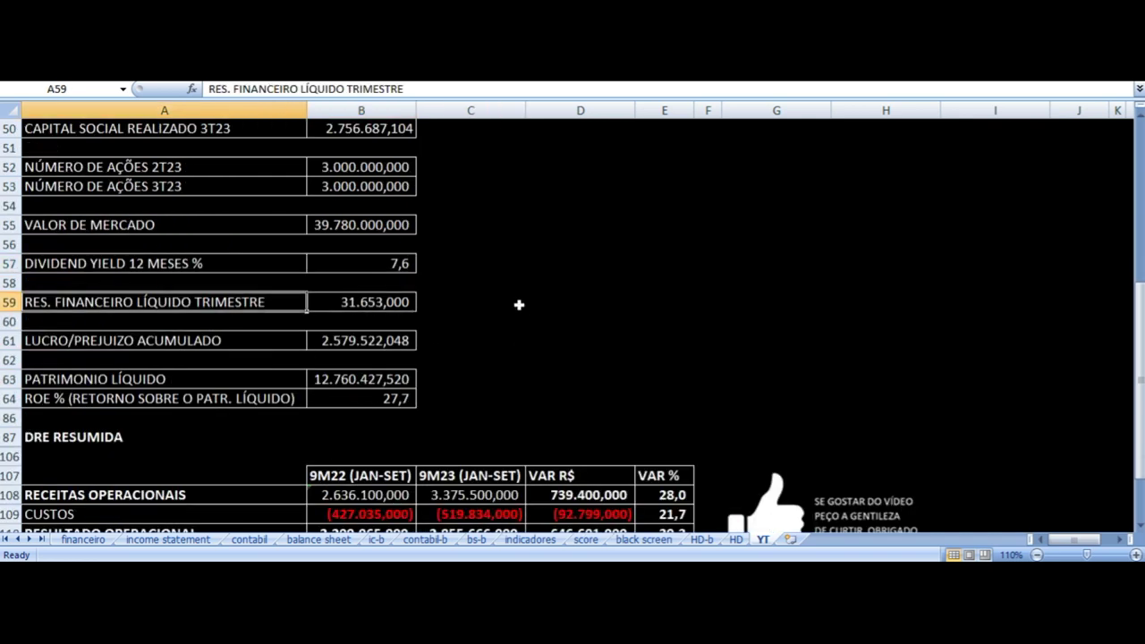
{"action": "key", "text": "Right"}
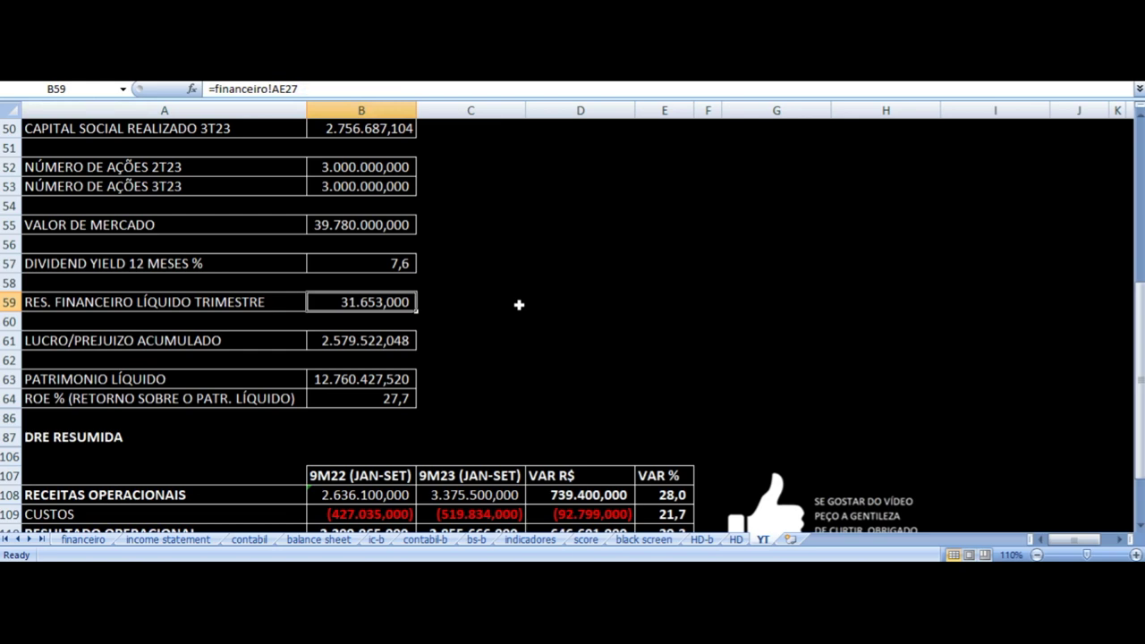
Step: Examine the LUCRO/PREJUIZO ACUMULADO row and its value in B61
{"action": "key", "text": "Left"}
{"action": "key", "text": "Down"}
{"action": "key", "text": "Down"}
{"action": "key", "text": "Right"}
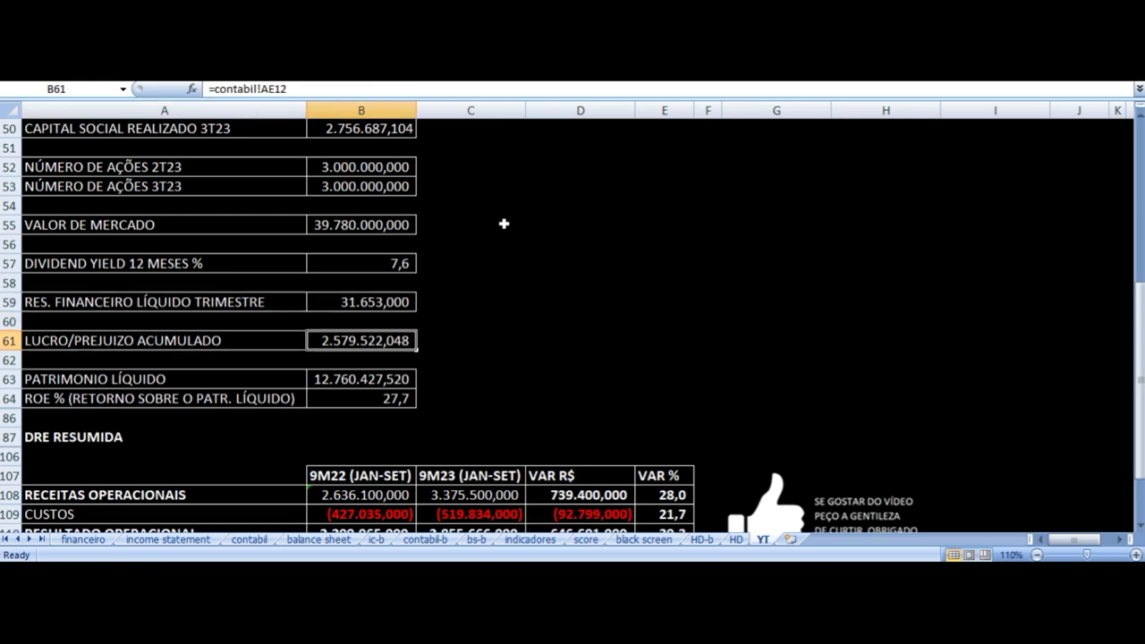
Step: Examine the PATRIMONIO LÍQUIDO row and the ROE % value in B64
{"action": "scroll", "coordinate": [504, 225], "scroll_direction": "down", "scroll_amount": 2}
{"action": "left_click", "coordinate": [381, 284]}
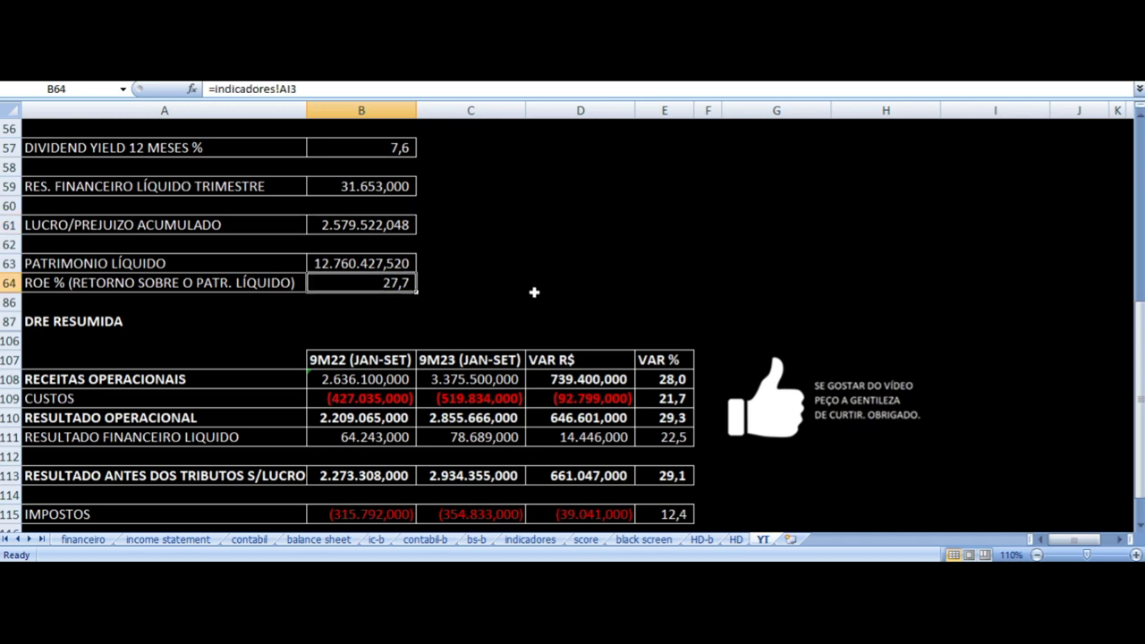
{"action": "key", "text": "Left"}
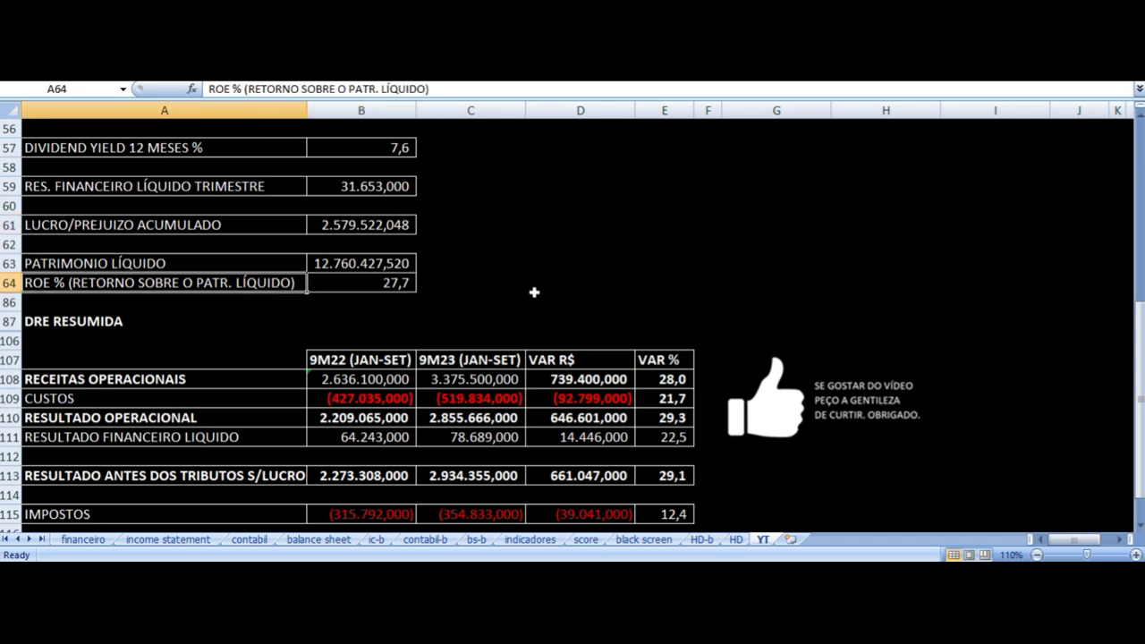
{"action": "key", "text": "Right"}
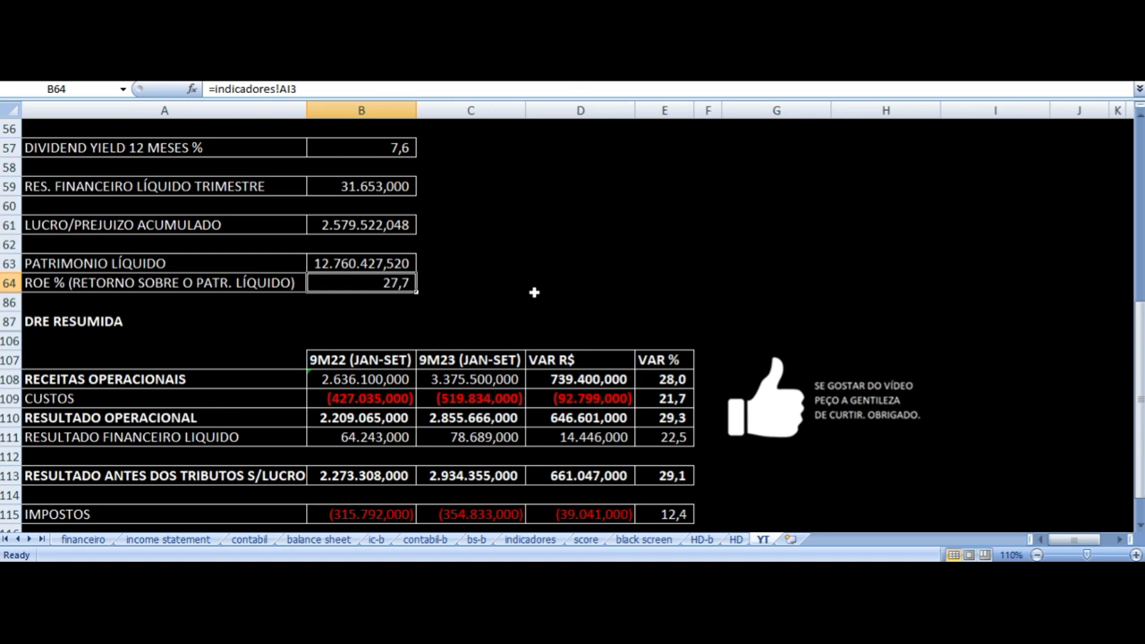
{"action": "key", "text": "Up"}
{"action": "key", "text": "Left"}
{"action": "key", "text": "Down"}
{"action": "key", "text": "Right"}
Step: Compare RECEITAS OPERACIONAIS for 9M22 and 9M23 in the DRE RESUMIDA table, through to the percentage variation in E108
{"action": "scroll", "coordinate": [535, 292], "scroll_direction": "down", "scroll_amount": 3}
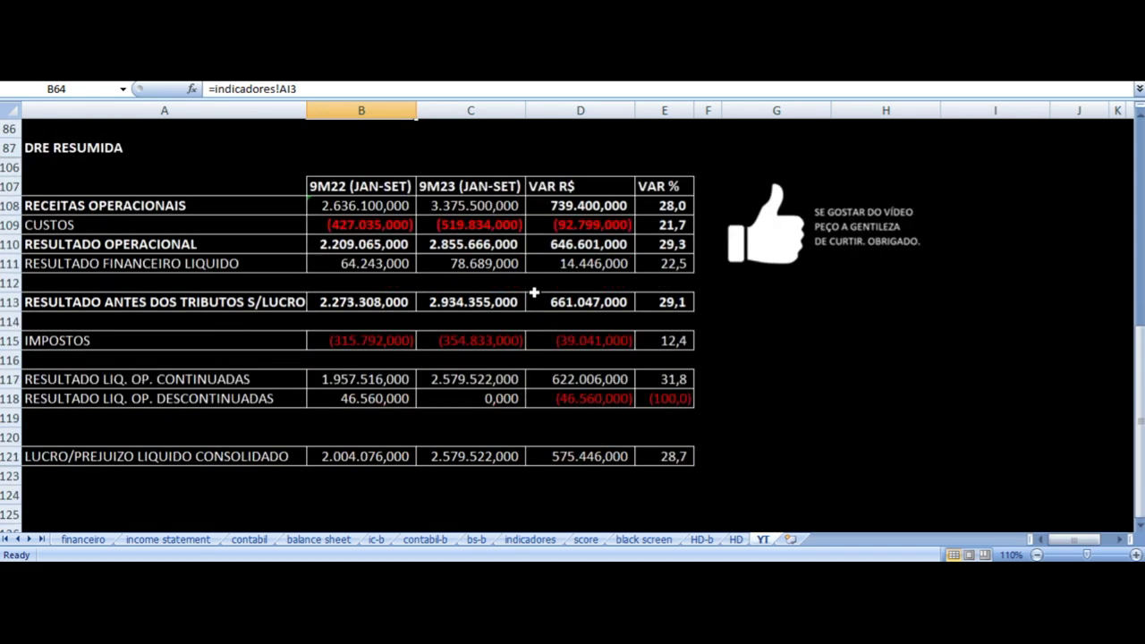
{"action": "left_click", "coordinate": [358, 186]}
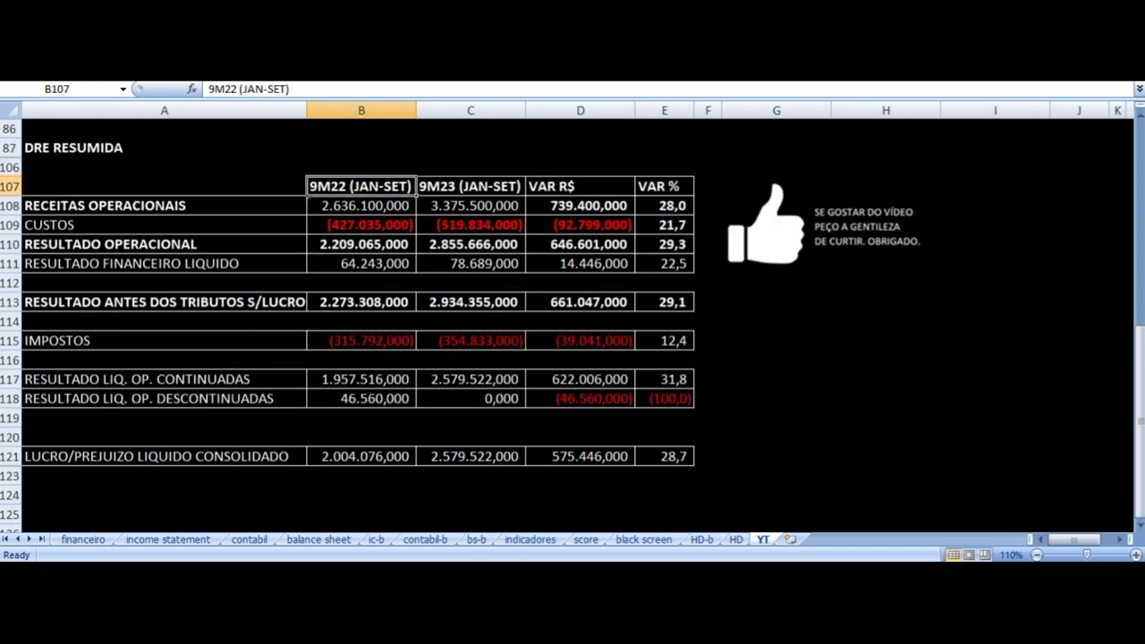
{"action": "key", "text": "Right"}
{"action": "key", "text": "Down"}
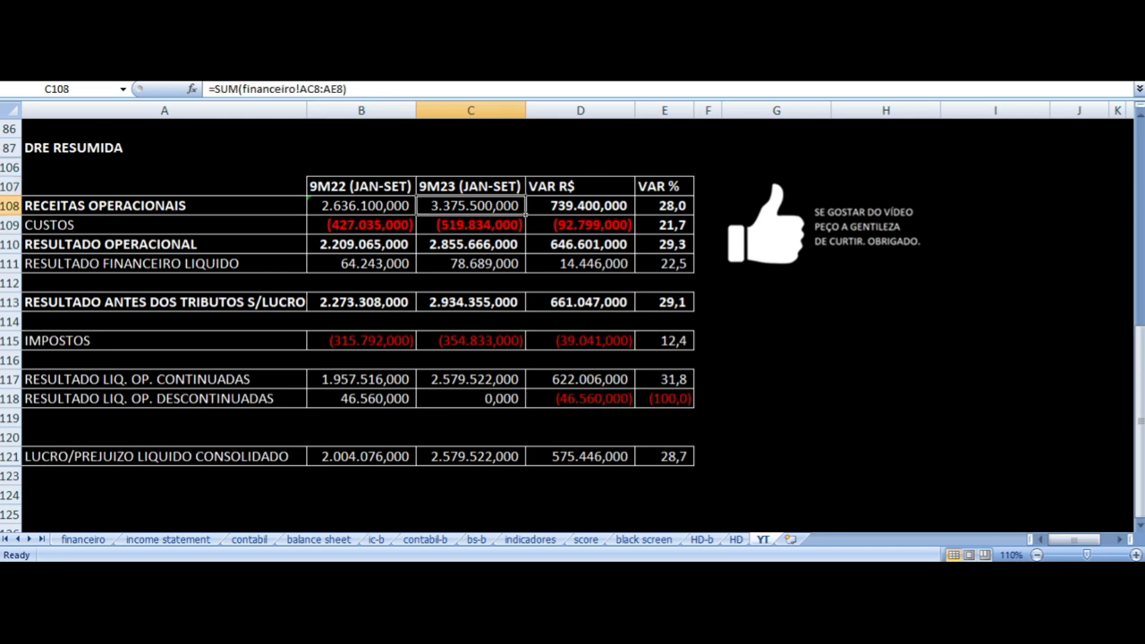
{"action": "key", "text": "Right"}
{"action": "key", "text": "Right"}
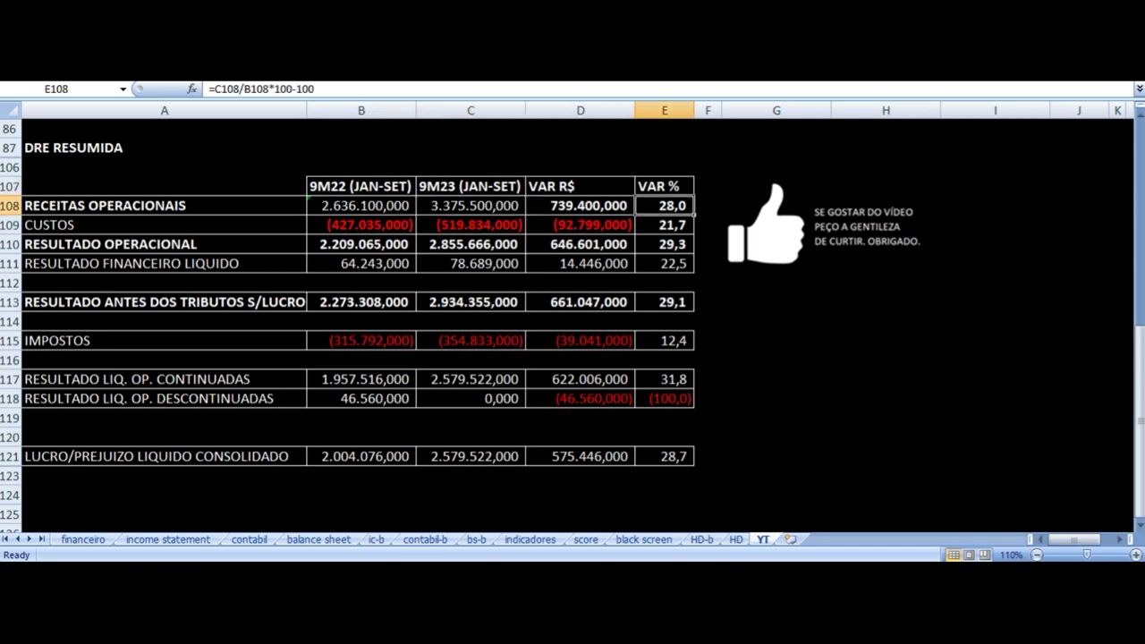
Step: Examine the CUSTOS row for 9M22 and 9M23, including its percentage variation in E109
{"action": "key", "text": "Down"}
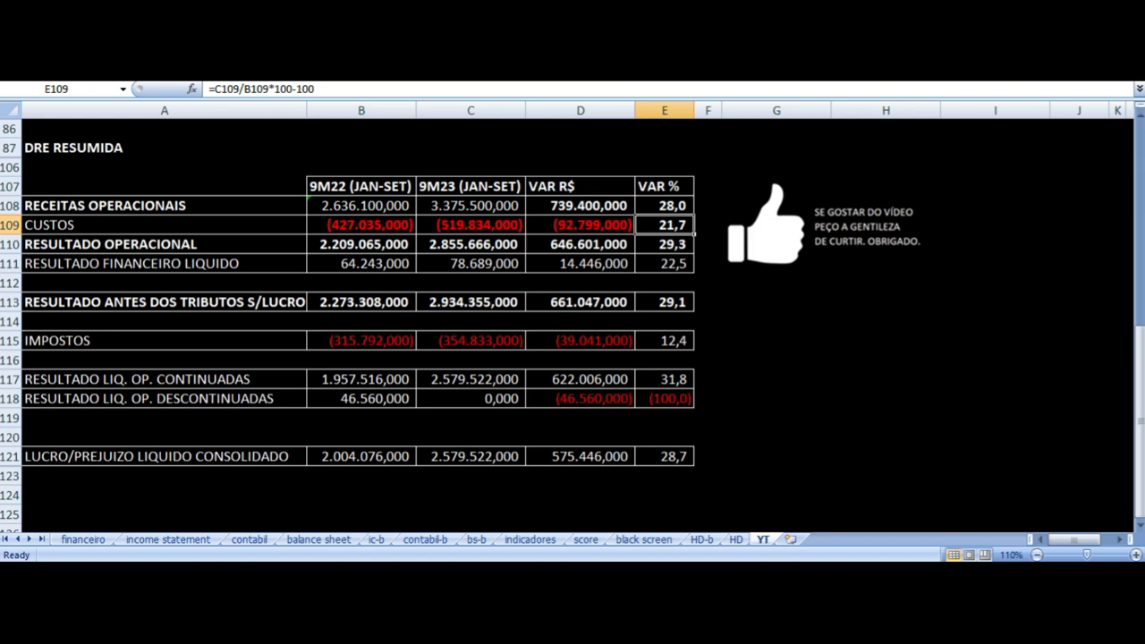
{"action": "key", "text": "Left"}
{"action": "key", "text": "Left"}
{"action": "key", "text": "Left"}
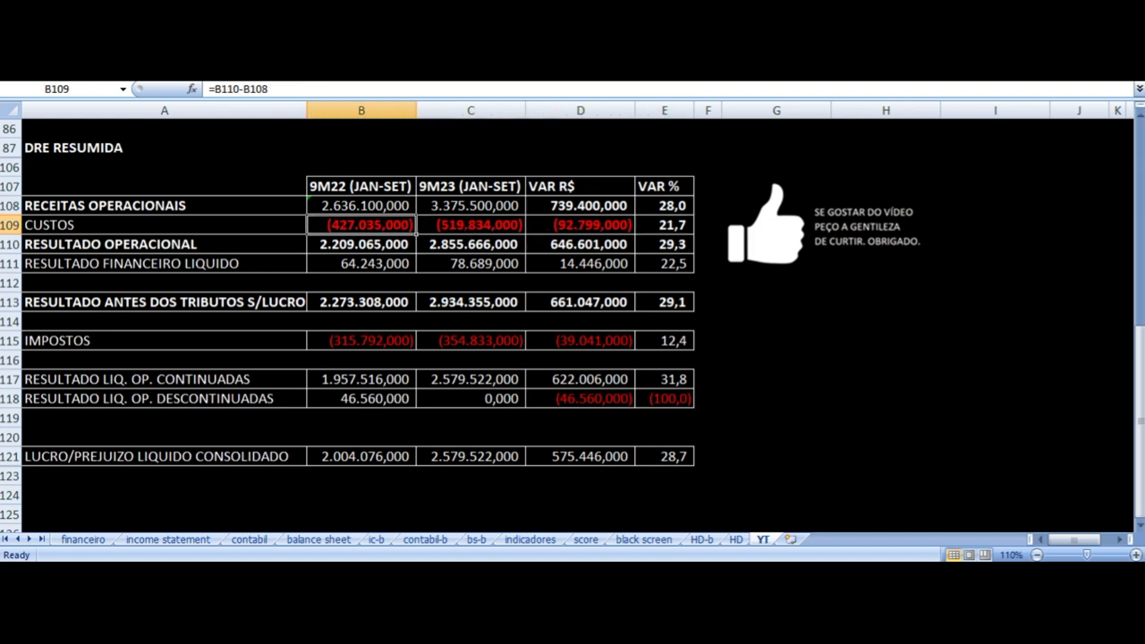
{"action": "key", "text": "Right"}
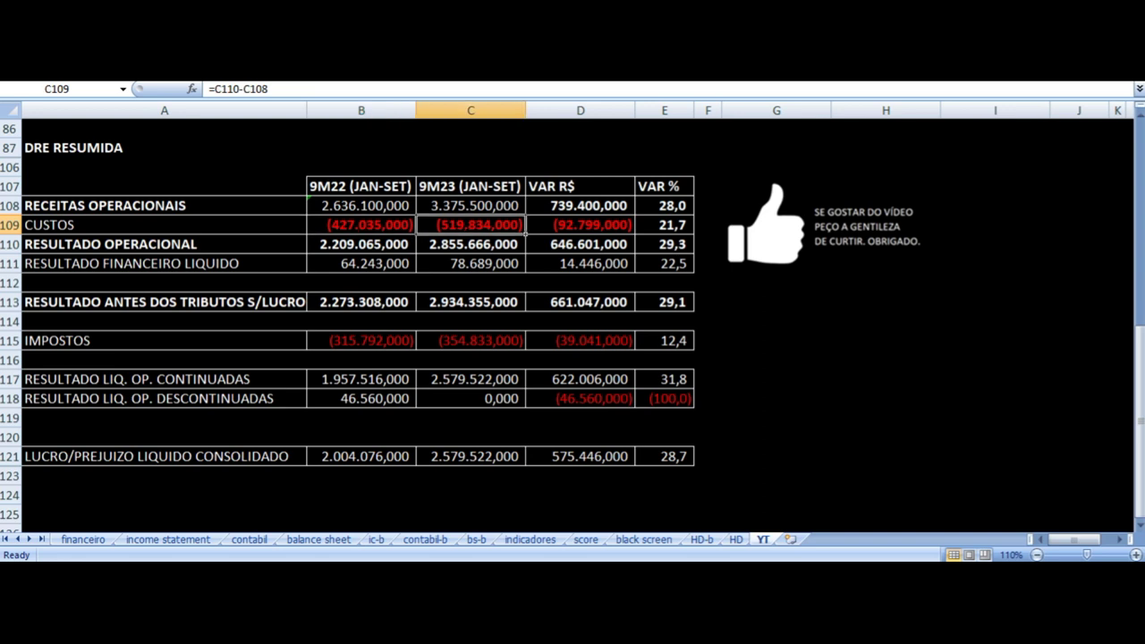
{"action": "key", "text": "Right"}
{"action": "key", "text": "Right"}
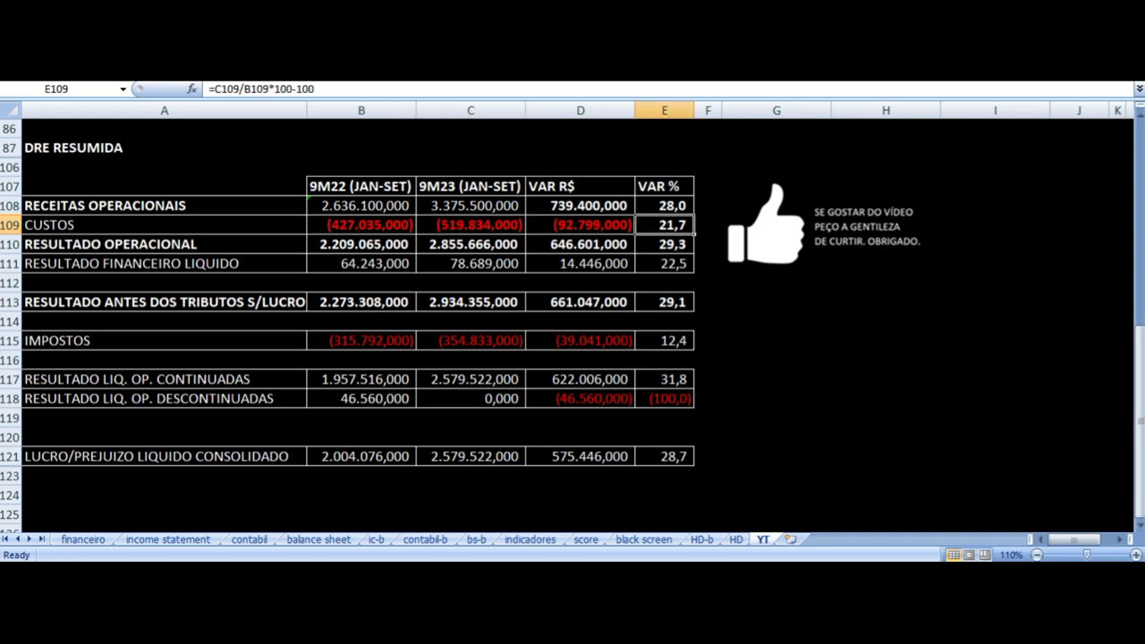
Step: Examine the RESULTADO OPERACIONAL percentage variation and the RESULTADO FINANCEIRO LIQUIDO row across both periods
{"action": "key", "text": "Down"}
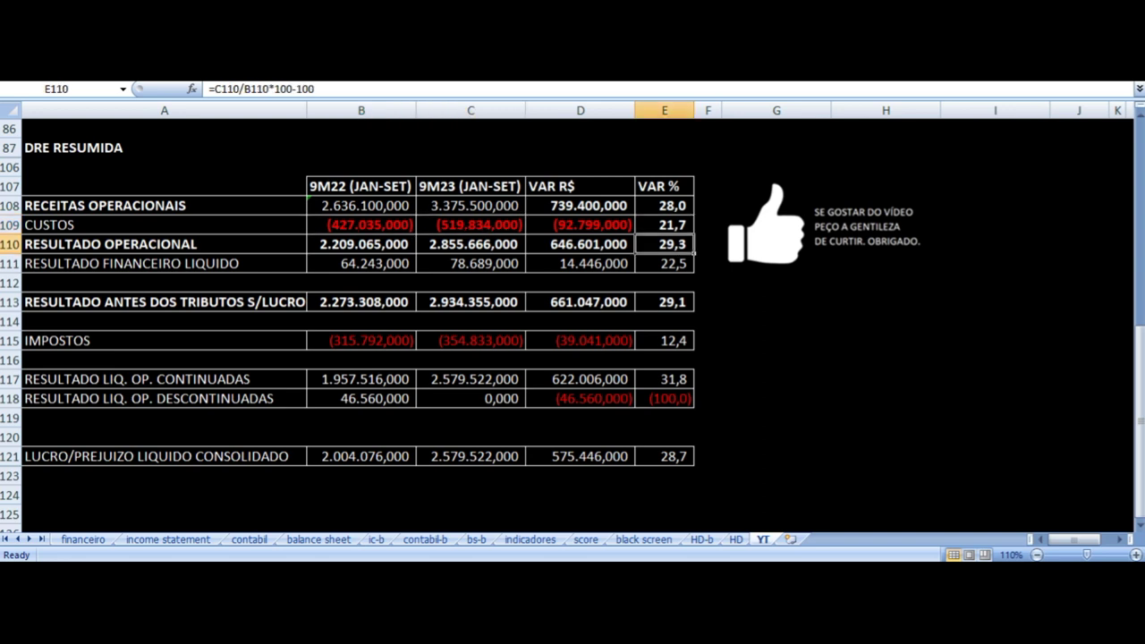
{"action": "key", "text": "Down"}
{"action": "key", "text": "Left"}
{"action": "key", "text": "Left"}
{"action": "key", "text": "Left"}
{"action": "key", "text": "Left"}
{"action": "key", "text": "Right"}
{"action": "key", "text": "Right"}
{"action": "key", "text": "Right"}
{"action": "key", "text": "Right"}
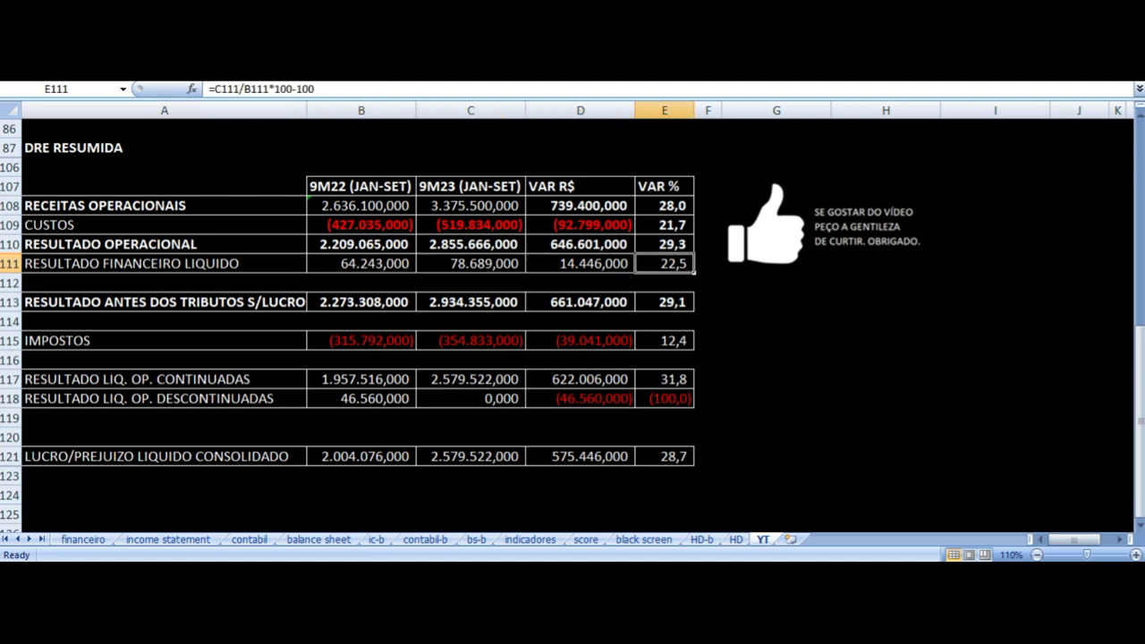
{"action": "left_click", "coordinate": [581, 264]}
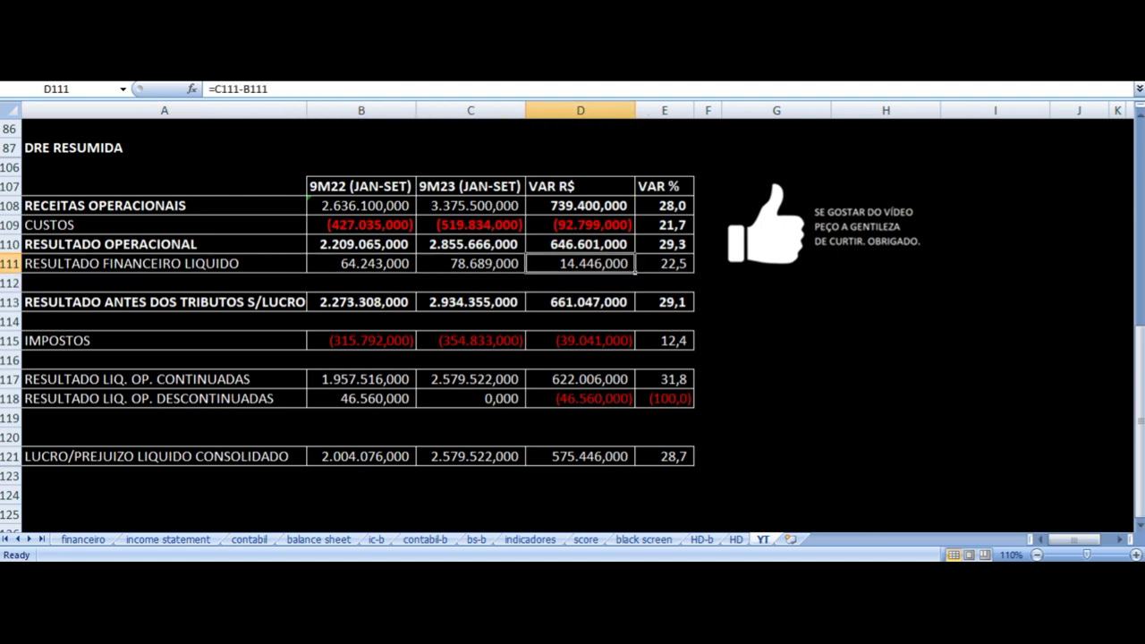
Step: Examine the RESULTADO ANTES DOS TRIBUTOS S/LUCRO row across 9M22, 9M23 and its variations
{"action": "key", "text": "Down"}
{"action": "key", "text": "Down"}
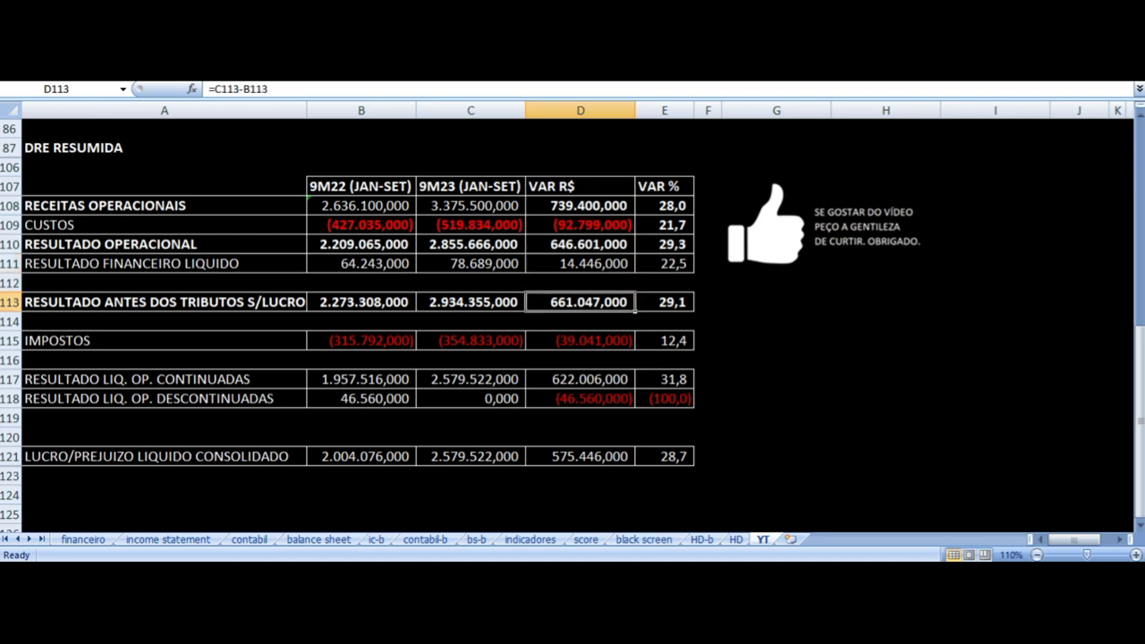
{"action": "key", "text": "Left"}
{"action": "key", "text": "Left"}
{"action": "key", "text": "Left"}
{"action": "key", "text": "Right"}
{"action": "key", "text": "Right"}
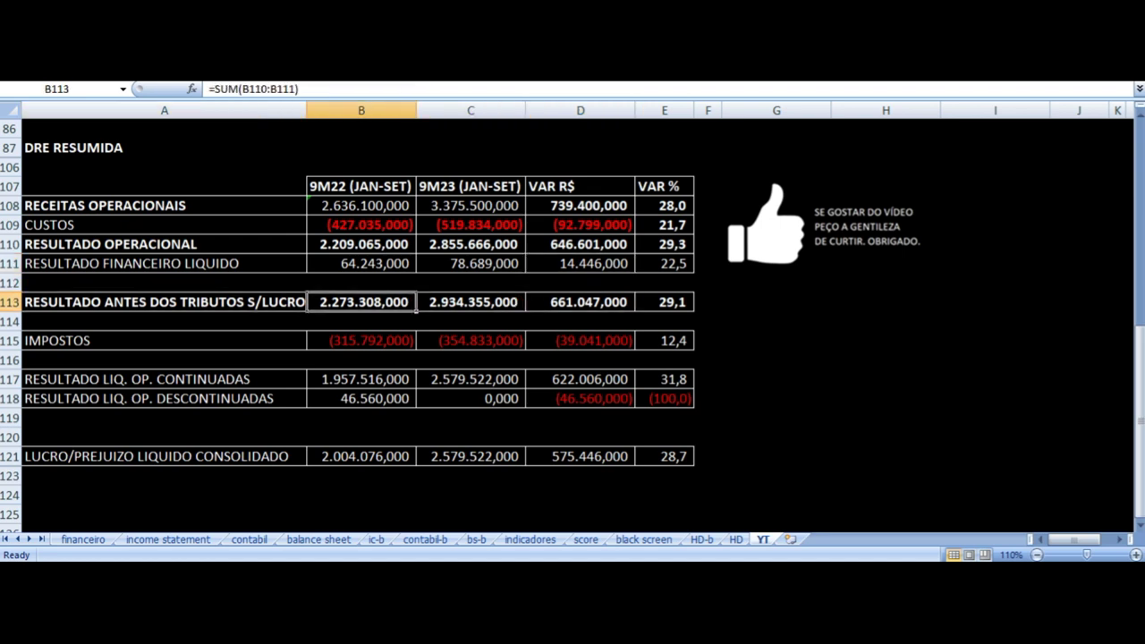
{"action": "key", "text": "Right"}
{"action": "key", "text": "Right"}
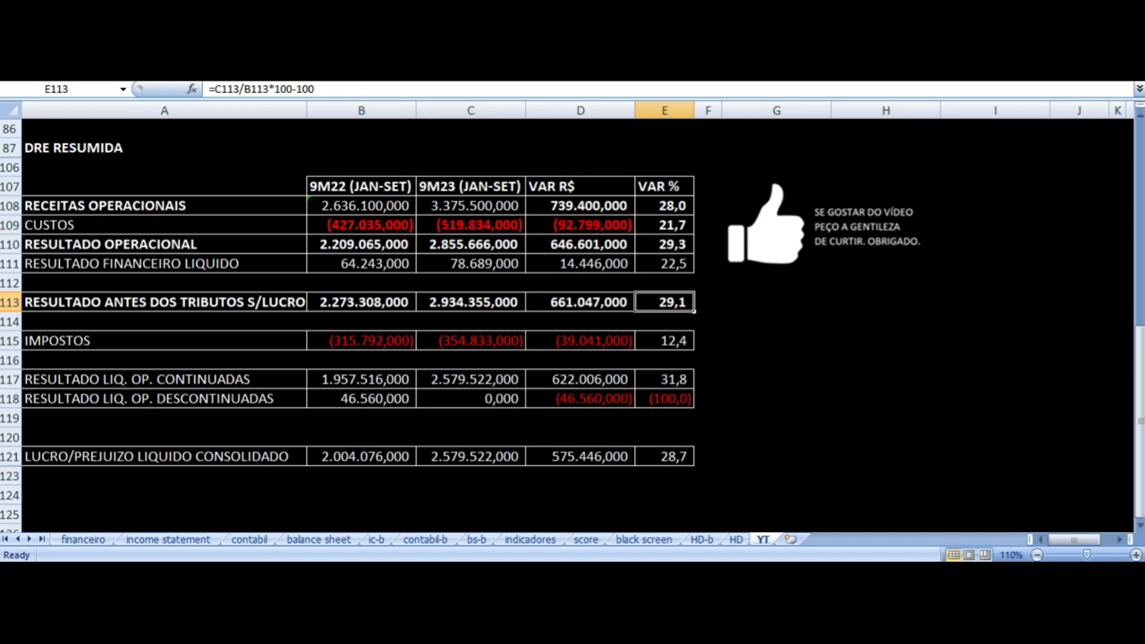
Step: Examine the IMPOSTOS row from its percentage variation in E115 back to its label
{"action": "key", "text": "Down"}
{"action": "key", "text": "Down"}
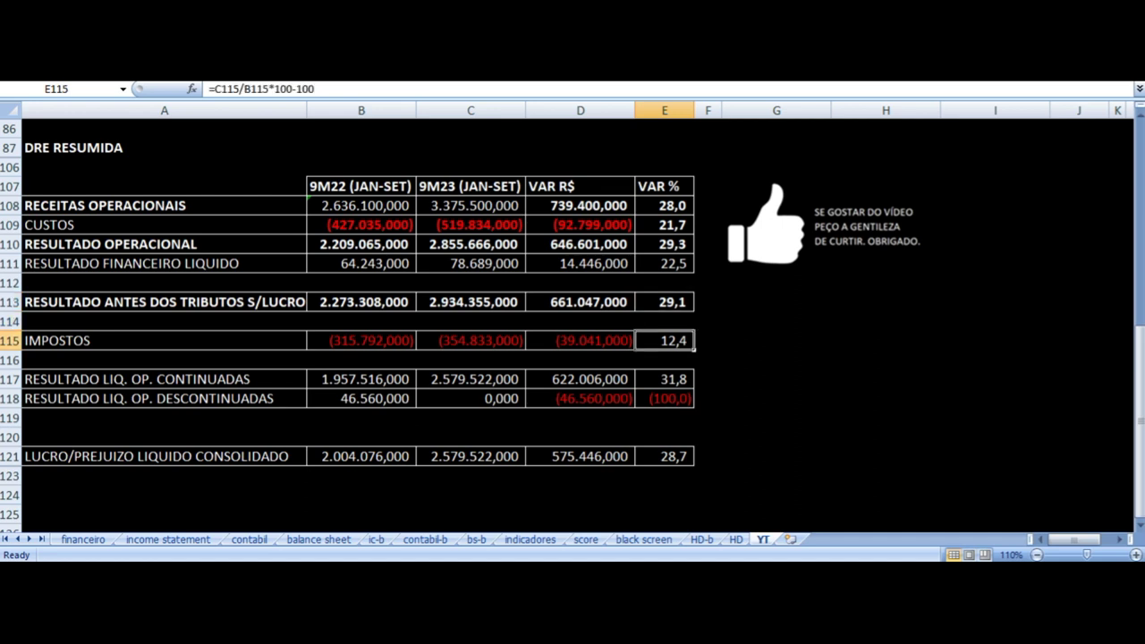
{"action": "key", "text": "Left"}
{"action": "key", "text": "Left"}
{"action": "key", "text": "Left"}
{"action": "key", "text": "Left"}
Step: Examine the RESULTADO LIQ. OP. CONTINUADAS row, comparing 9M22 with 9M23 and its percentage variation
{"action": "key", "text": "Down"}
{"action": "key", "text": "Down"}
{"action": "key", "text": "Down"}
{"action": "key", "text": "Down"}
{"action": "key", "text": "Up"}
{"action": "key", "text": "Up"}
{"action": "key", "text": "Right"}
{"action": "key", "text": "Right"}
{"action": "key", "text": "Right"}
{"action": "key", "text": "Right"}
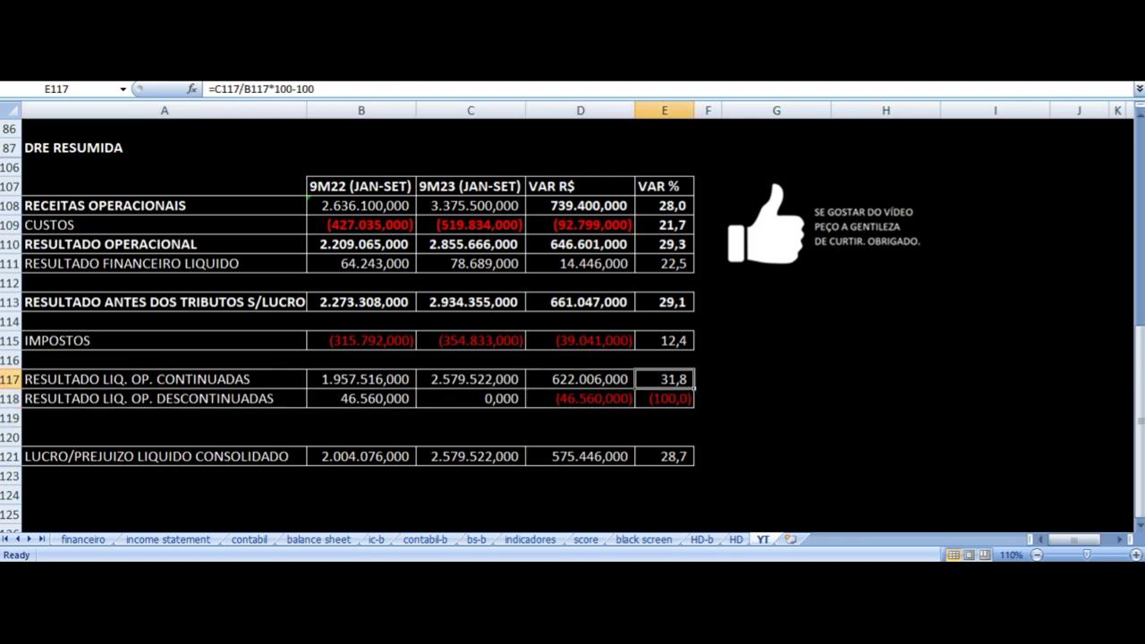
{"action": "key", "text": "Left"}
{"action": "key", "text": "Left"}
{"action": "key", "text": "Left"}
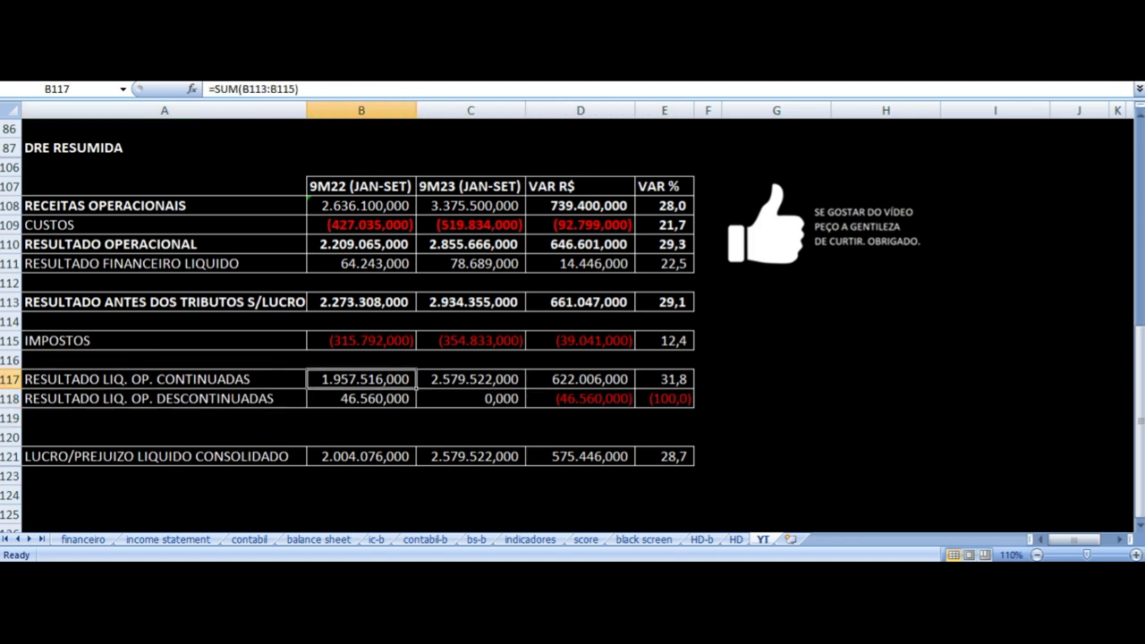
{"action": "key", "text": "Right"}
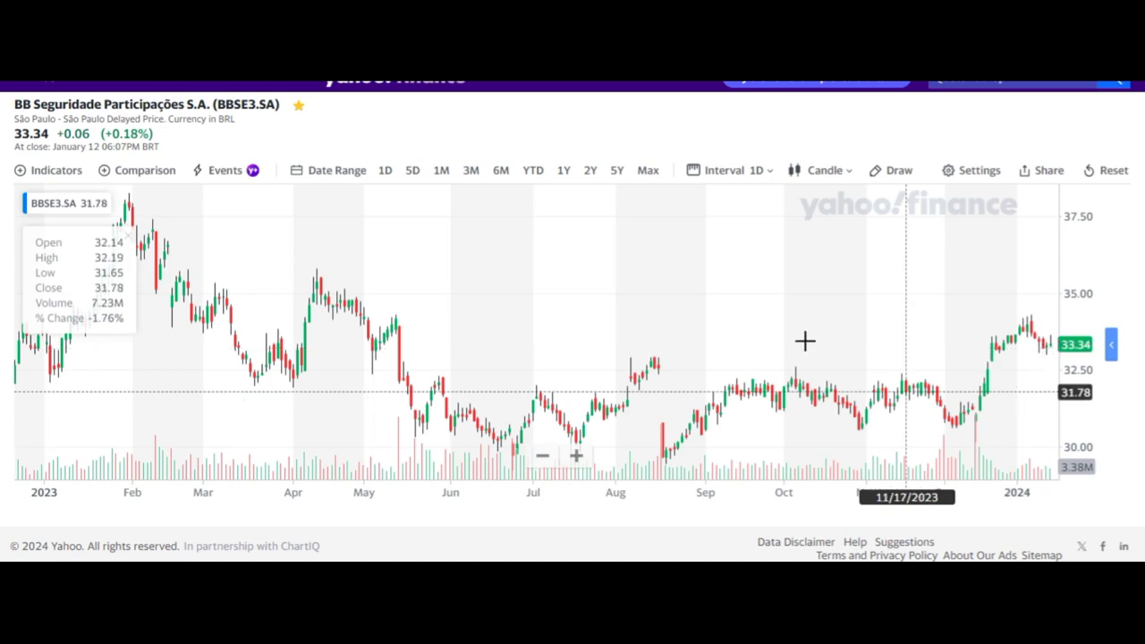
Step: Switch to Yahoo Finance and examine the BB Seguridade (BBSE3.SA) price chart over shorter and longer periods, back to 2019
{"action": "scroll", "coordinate": [802, 340], "scroll_direction": "down", "scroll_amount": 10}
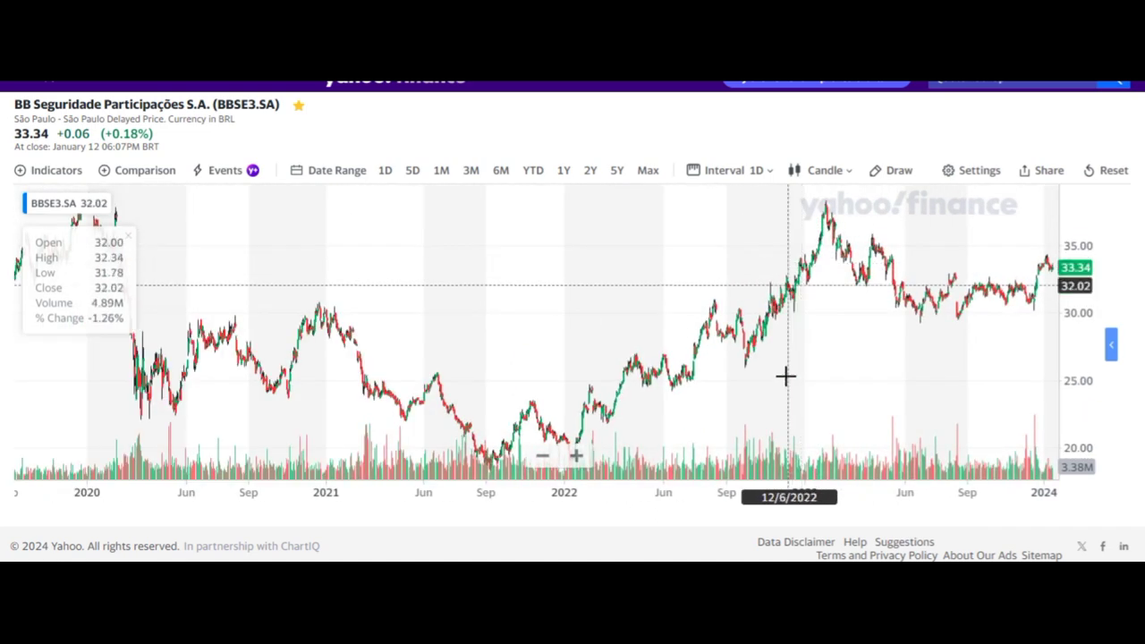
{"action": "scroll", "coordinate": [787, 379], "scroll_direction": "down", "scroll_amount": 2}
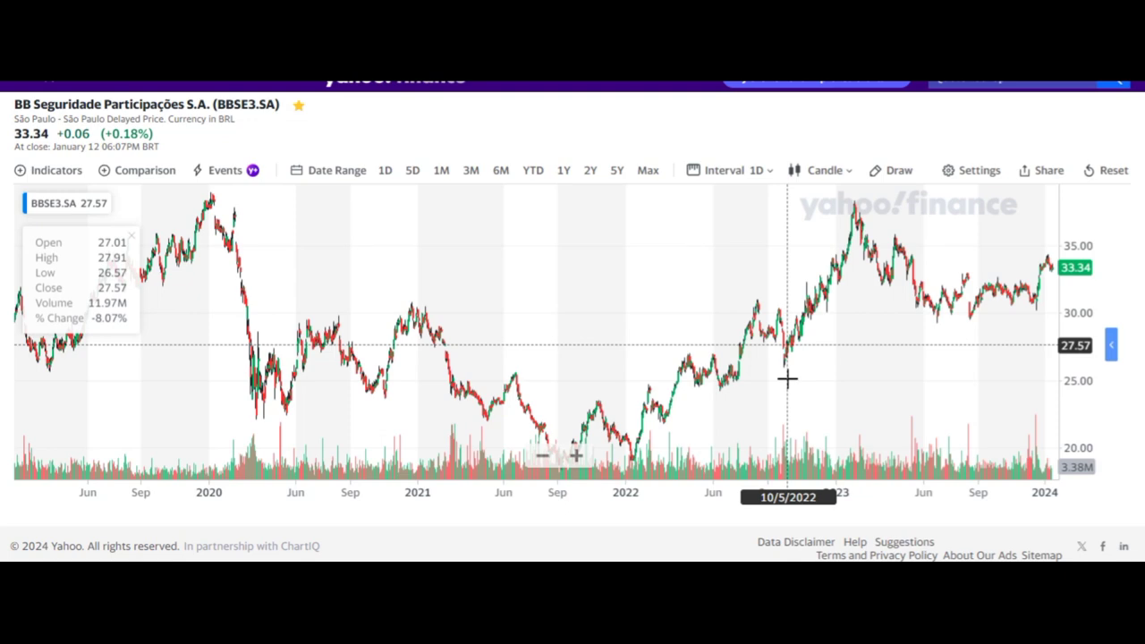
{"action": "scroll", "coordinate": [788, 379], "scroll_direction": "up", "scroll_amount": 4}
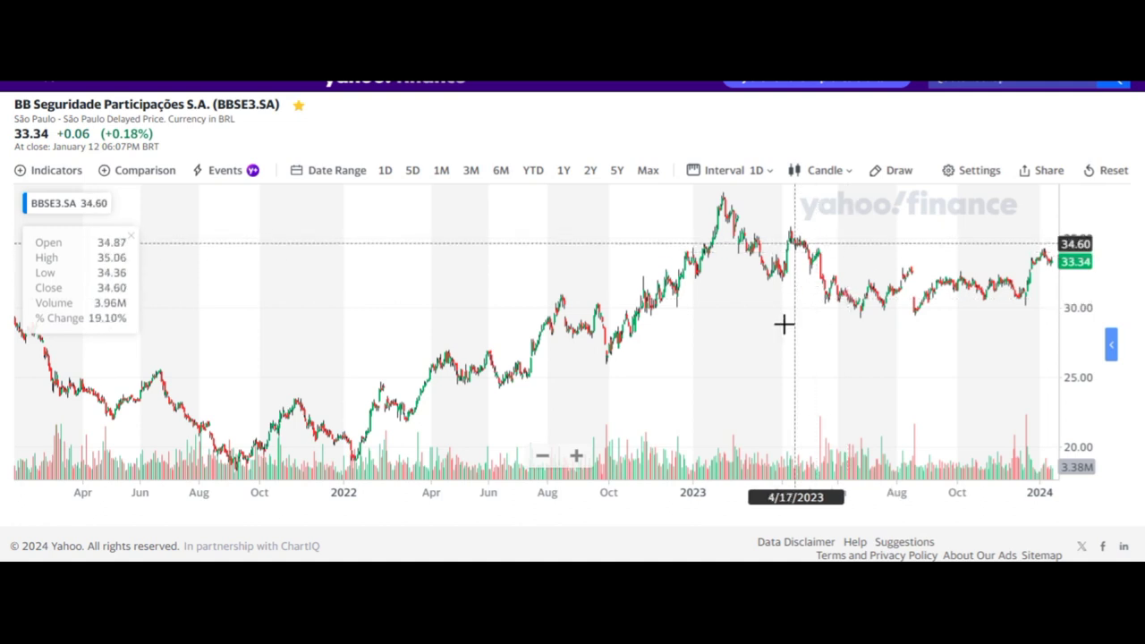
{"action": "scroll", "coordinate": [762, 326], "scroll_direction": "up", "scroll_amount": 5}
{"action": "scroll", "coordinate": [762, 326], "scroll_direction": "down", "scroll_amount": 6}
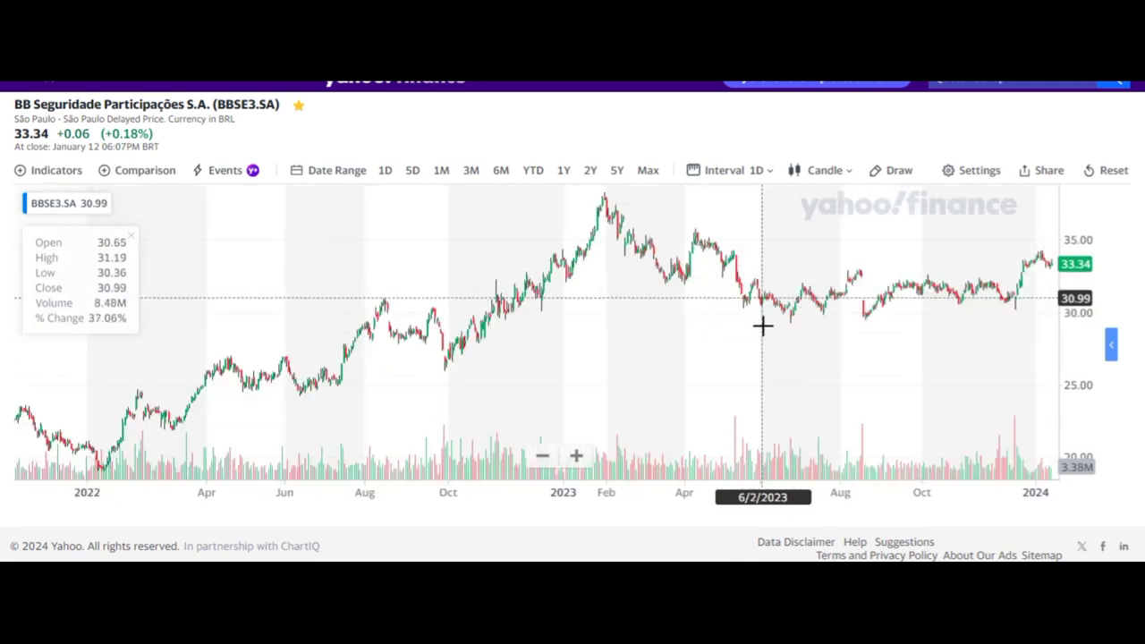
{"action": "scroll", "coordinate": [762, 326], "scroll_direction": "down", "scroll_amount": 3}
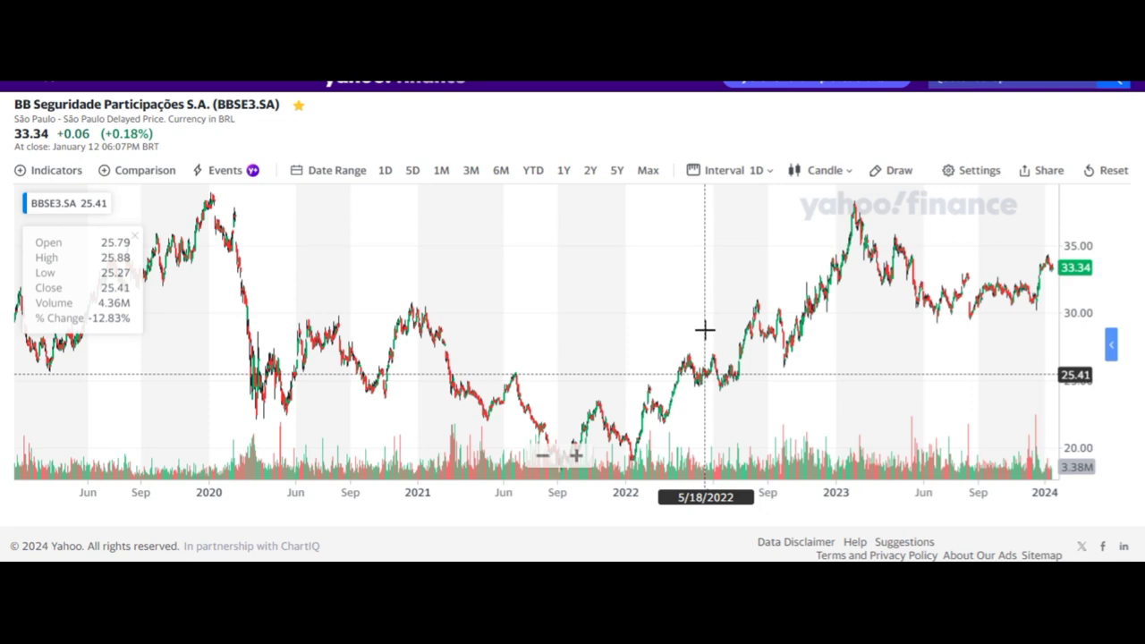
{"action": "scroll", "coordinate": [578, 361], "scroll_direction": "up", "scroll_amount": 4}
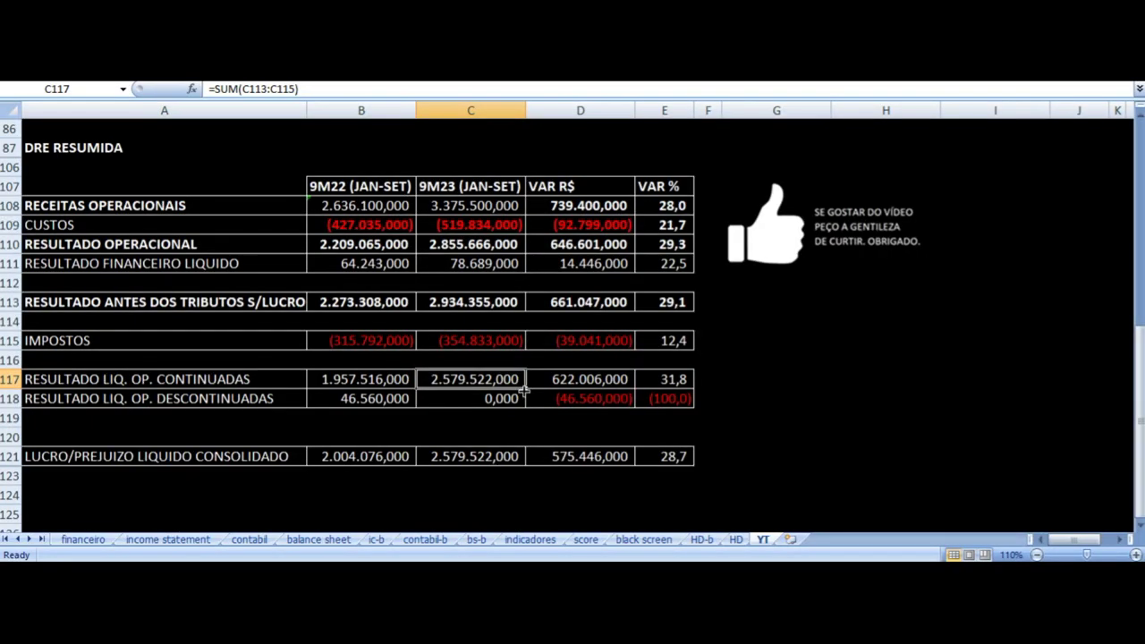
Step: Return to the results spreadsheet and examine the RESULTADO LIQ. OP. DESCONTINUADAS row for 9M22 and 9M23
{"action": "key", "text": "Down"}
{"action": "key", "text": "Left"}
{"action": "key", "text": "Left"}
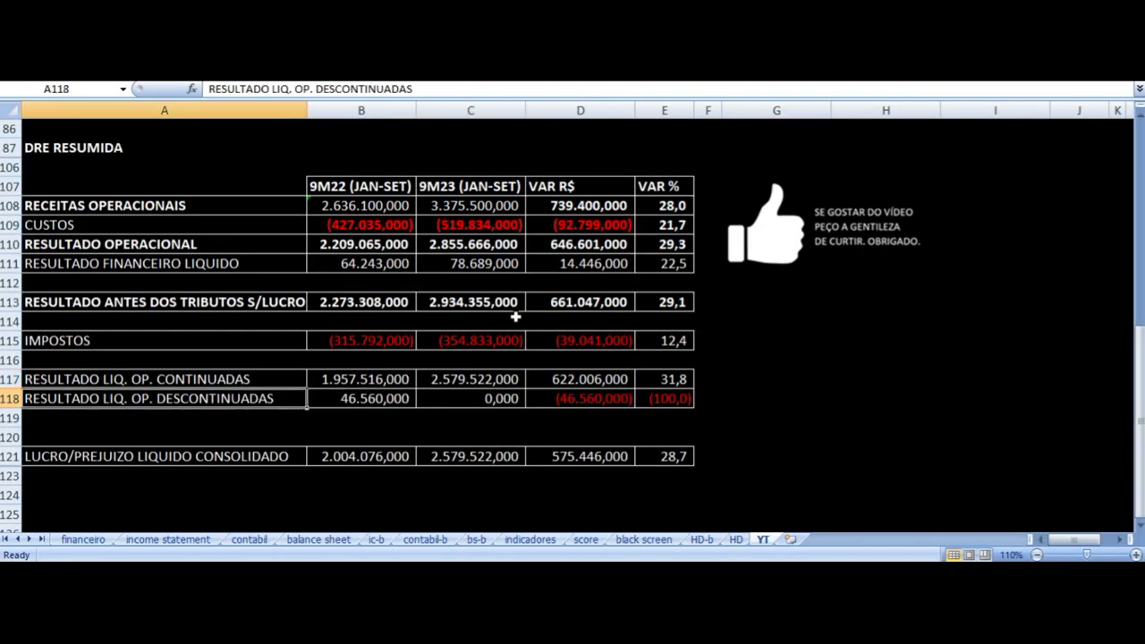
{"action": "key", "text": "Right"}
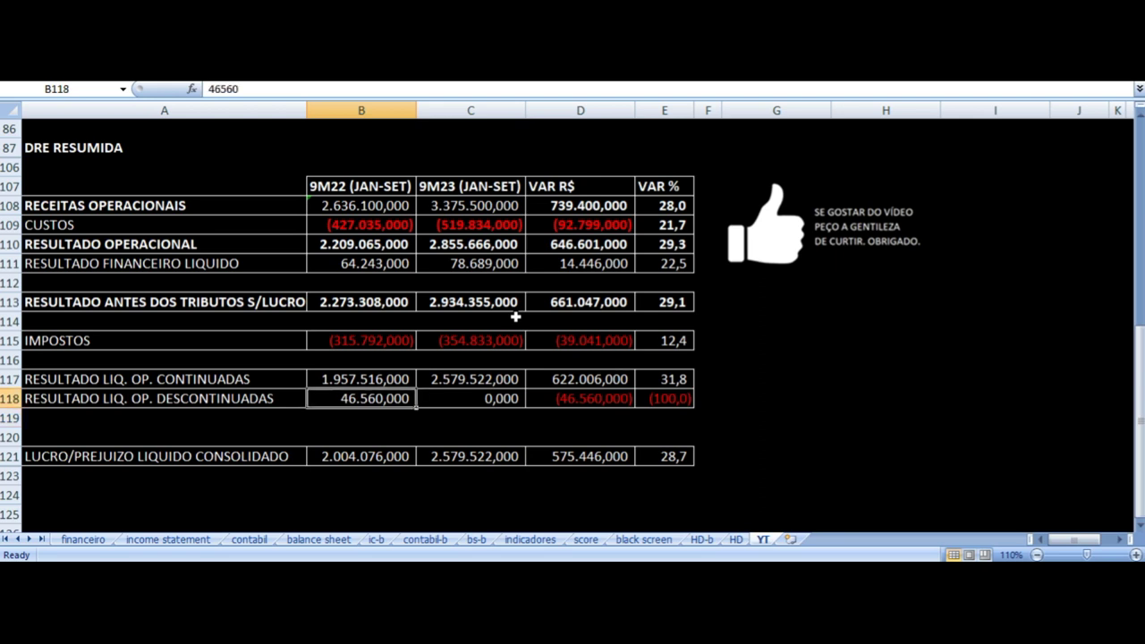
{"action": "key", "text": "Right"}
{"action": "key", "text": "Up"}
{"action": "key", "text": "Up"}
{"action": "key", "text": "Left"}
{"action": "key", "text": "Down"}
{"action": "key", "text": "Down"}
{"action": "key", "text": "Down"}
{"action": "key", "text": "Down"}
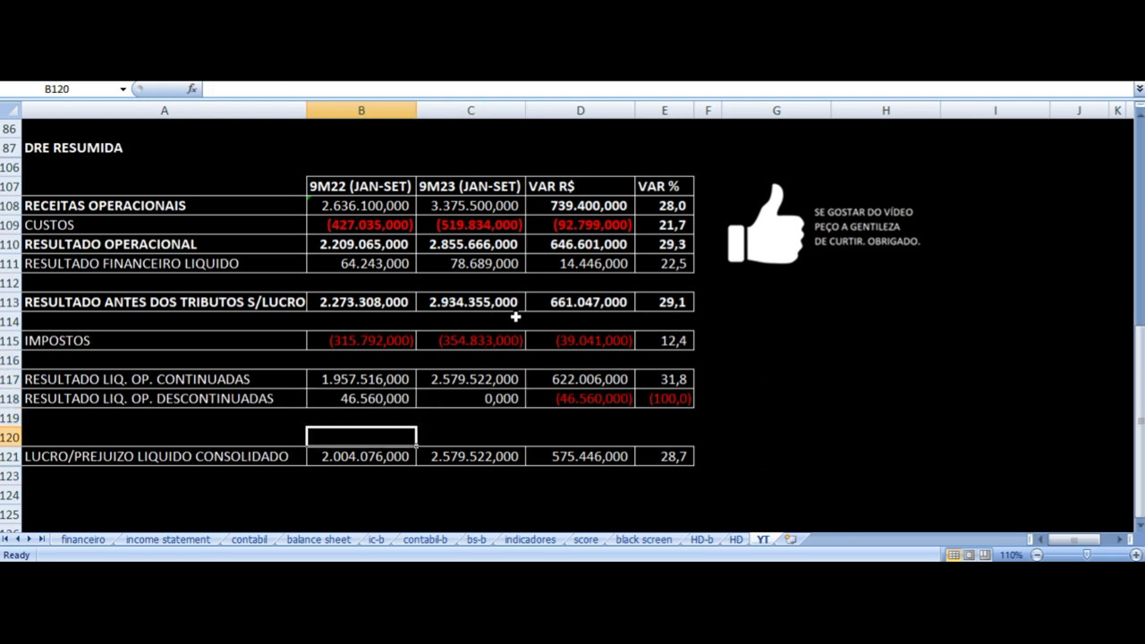
Step: Examine the LUCRO/PREJUIZO LIQUIDO CONSOLIDADO row for 9M22 and 9M23, through to its percentage variation
{"action": "key", "text": "Down"}
{"action": "key", "text": "Left"}
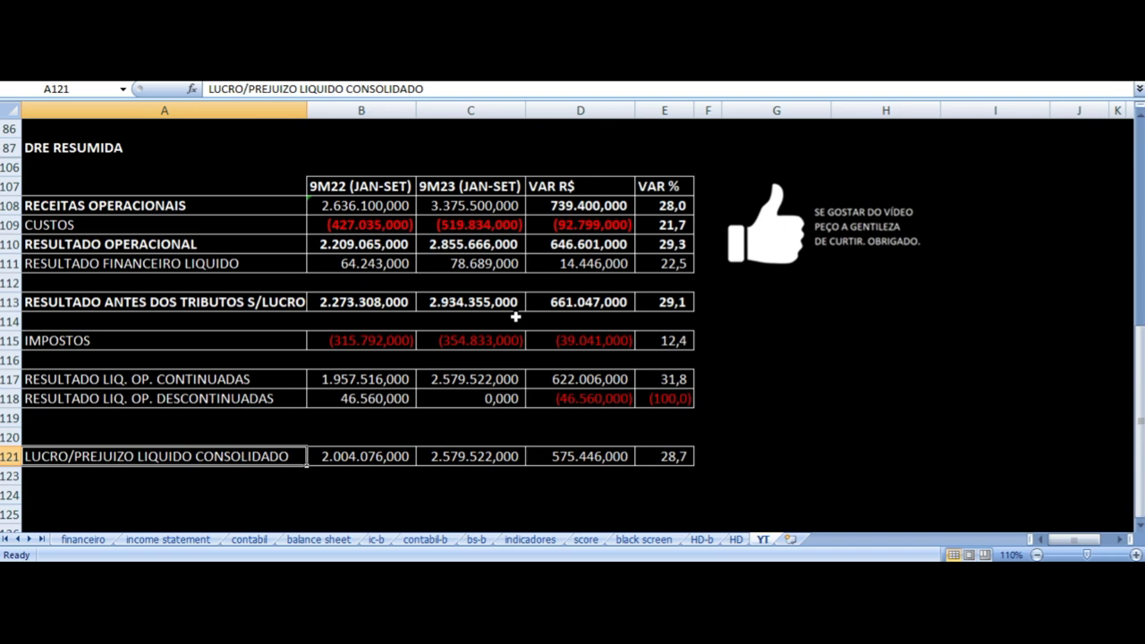
{"action": "key", "text": "Right"}
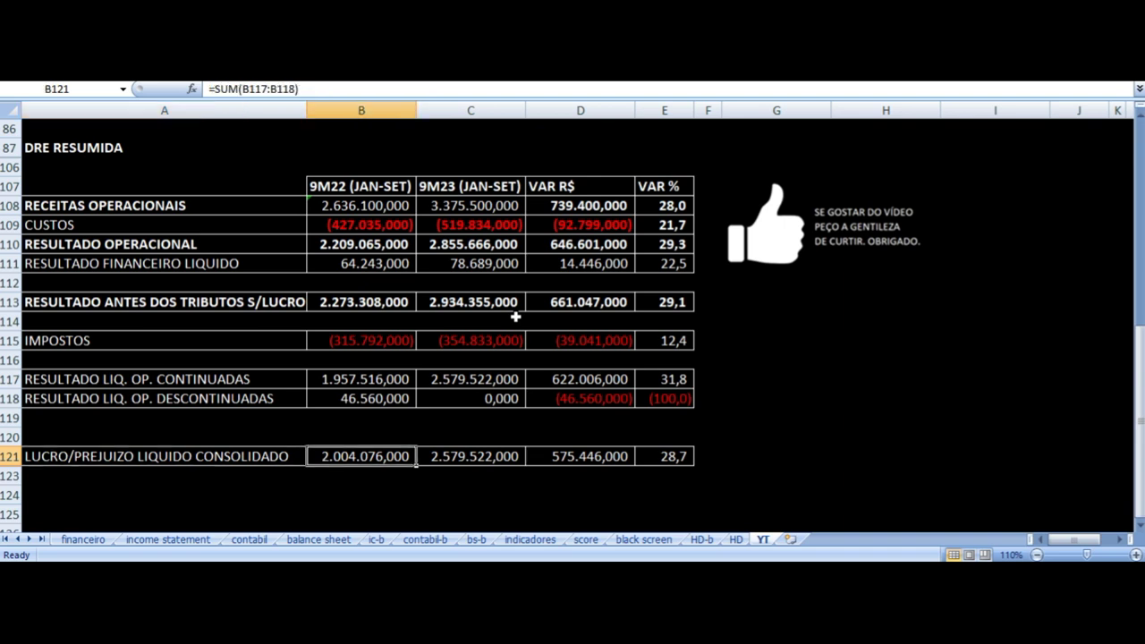
{"action": "key", "text": "Right"}
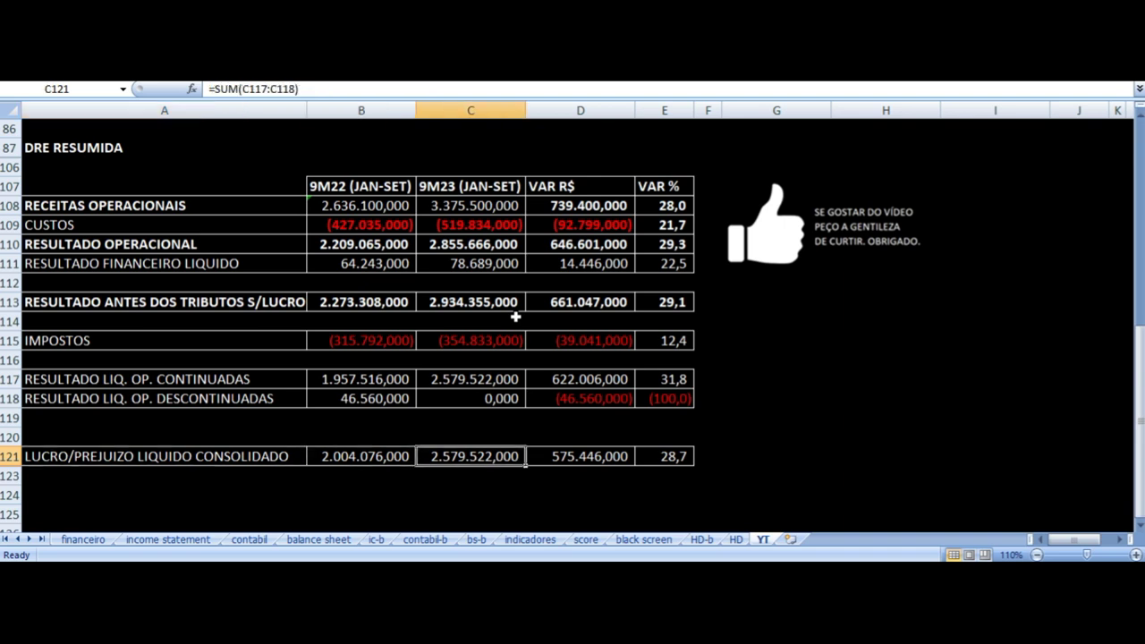
{"action": "key", "text": "Right"}
{"action": "key", "text": "Right"}
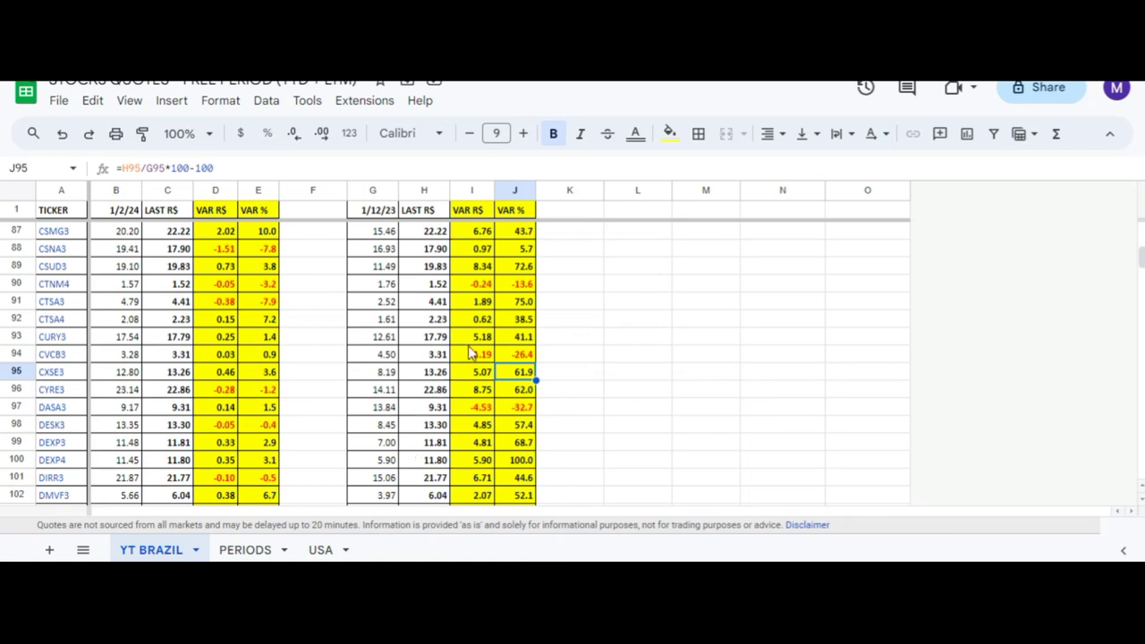
Step: Switch to the Google Sheets stock quotes and examine the CXSE3 row from the 12-month variation to the last price in C95
{"action": "key", "text": "Left"}
{"action": "key", "text": "Left"}
{"action": "key", "text": "Left"}
{"action": "key", "text": "Left"}
{"action": "key", "text": "Left"}
{"action": "key", "text": "Left"}
{"action": "key", "text": "Left"}
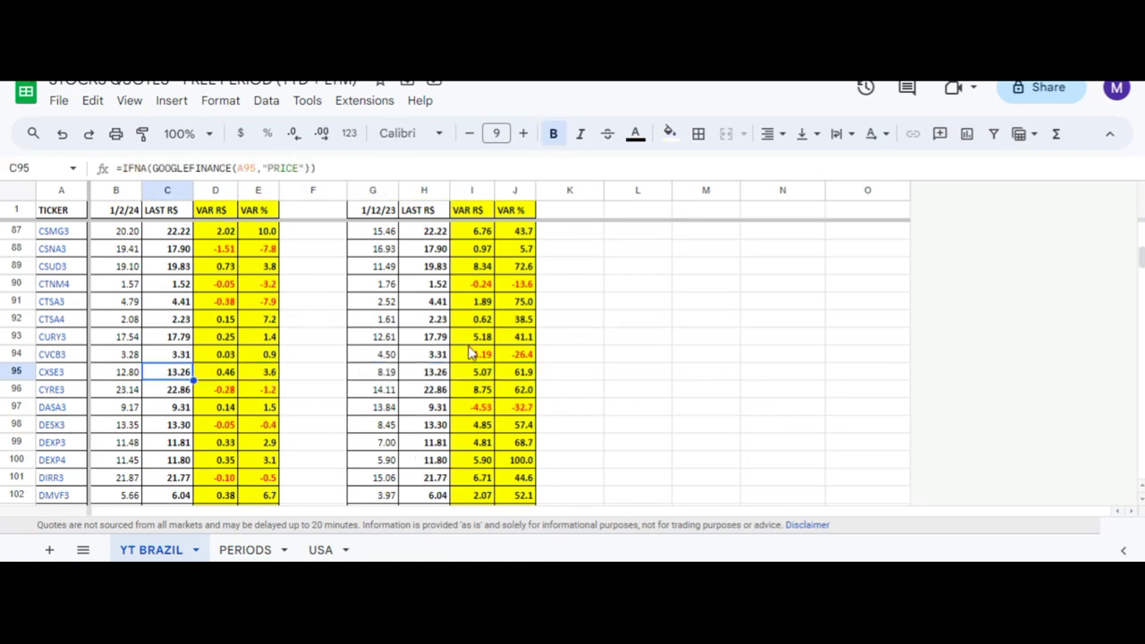
Step: Examine the CXSE3 row's year-to-date figures, from the 1/2/24 close through the last price to the variation in R$ and percent
{"action": "key", "text": "Left"}
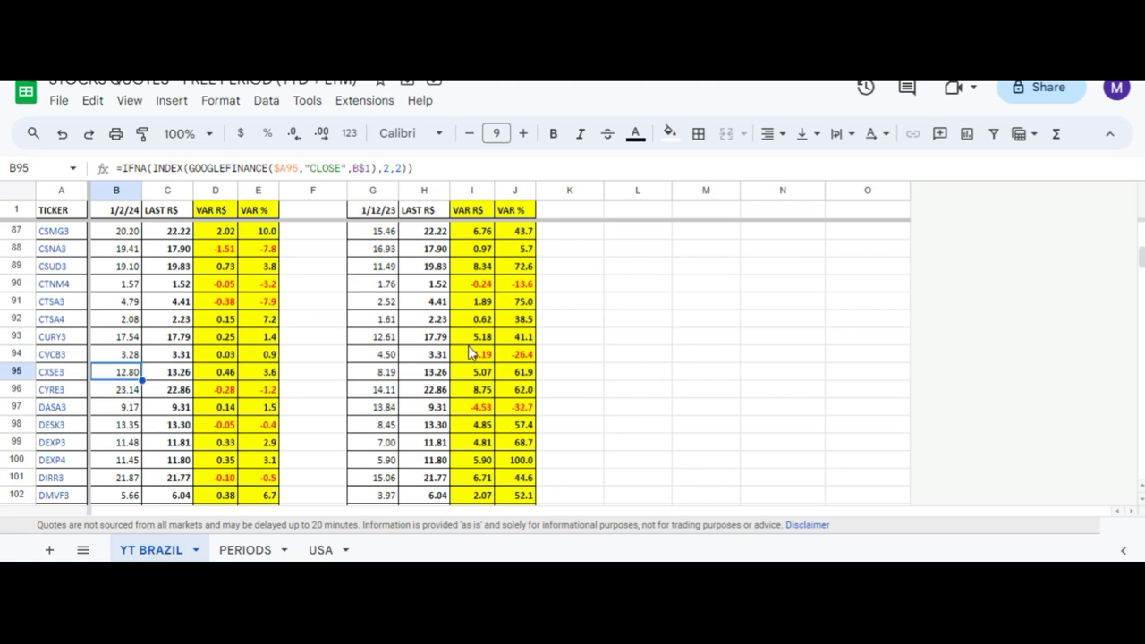
{"action": "key", "text": "Right"}
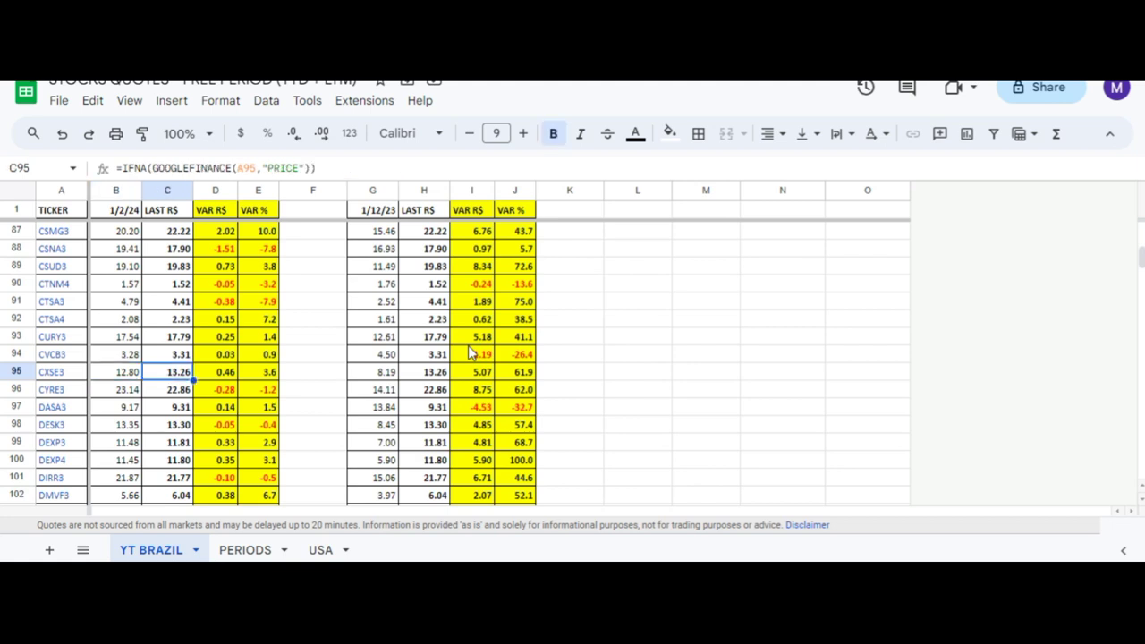
{"action": "key", "text": "Right"}
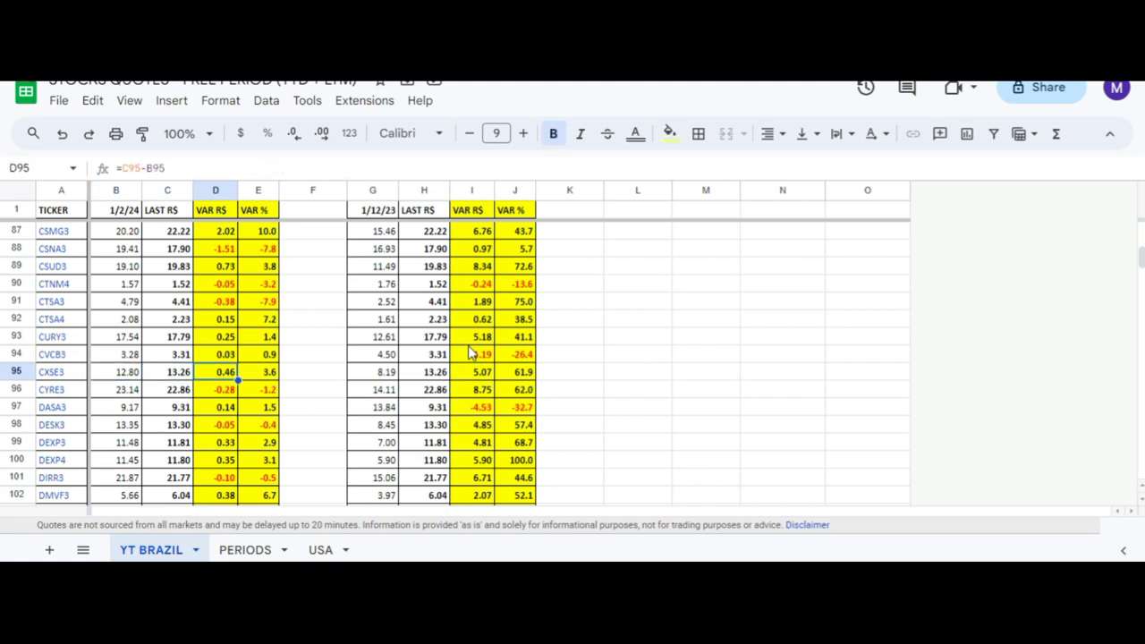
{"action": "key", "text": "Right"}
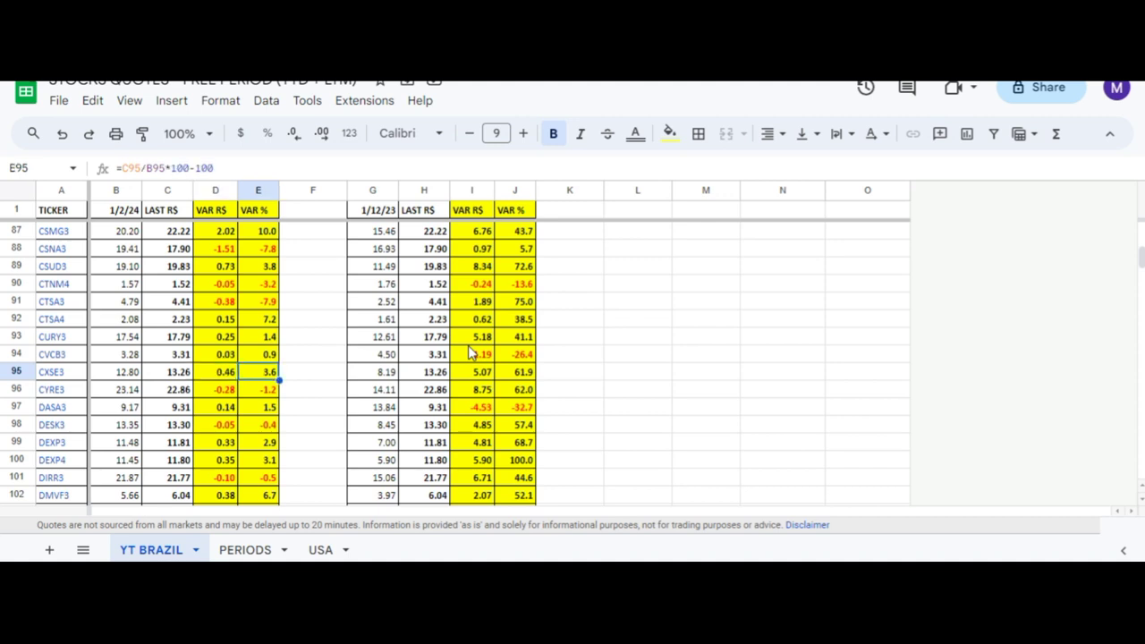
Step: Examine the CXSE3 row's 12-month figures, from the 1/12/23 close through the last price to the percentage variation
{"action": "key", "text": "Right"}
{"action": "key", "text": "Right"}
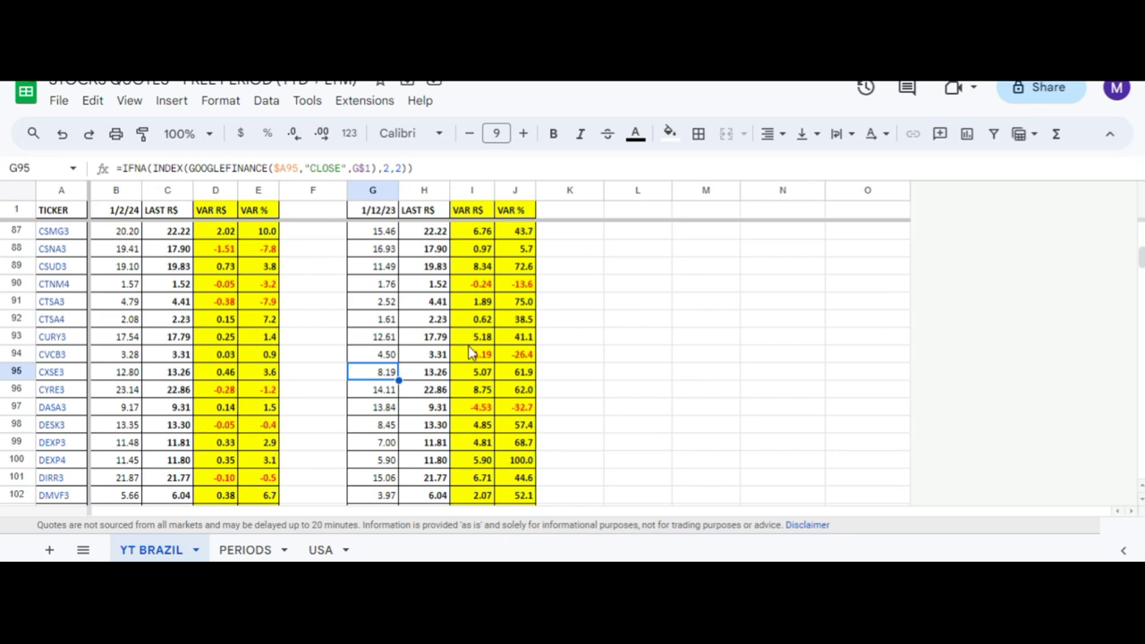
{"action": "key", "text": "Right"}
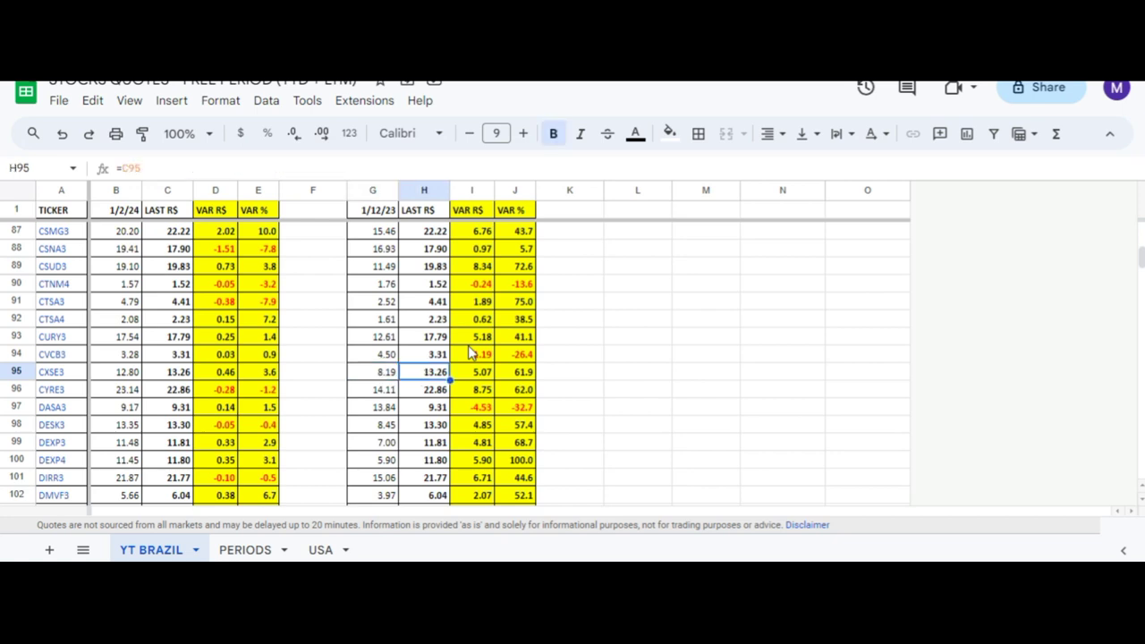
{"action": "key", "text": "Right"}
{"action": "key", "text": "Right"}
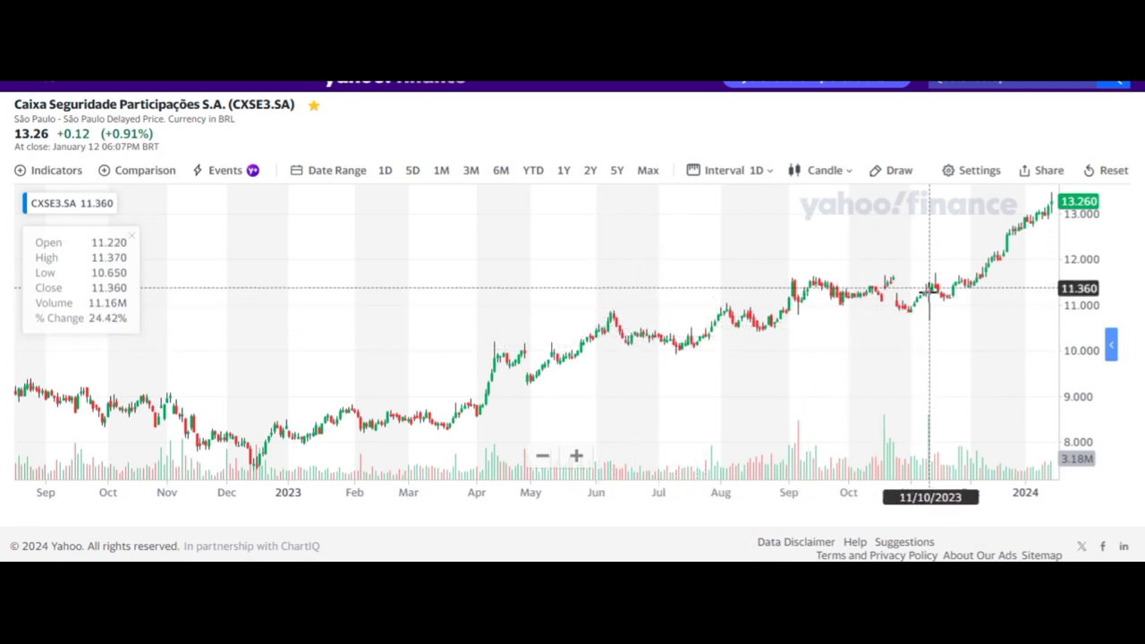
Step: Switch to Yahoo Finance and examine the Caixa Seguridade (CXSE3.SA) price chart over longer and shorter periods, including the June 2021 peak
{"action": "scroll", "coordinate": [793, 358], "scroll_direction": "down", "scroll_amount": 3}
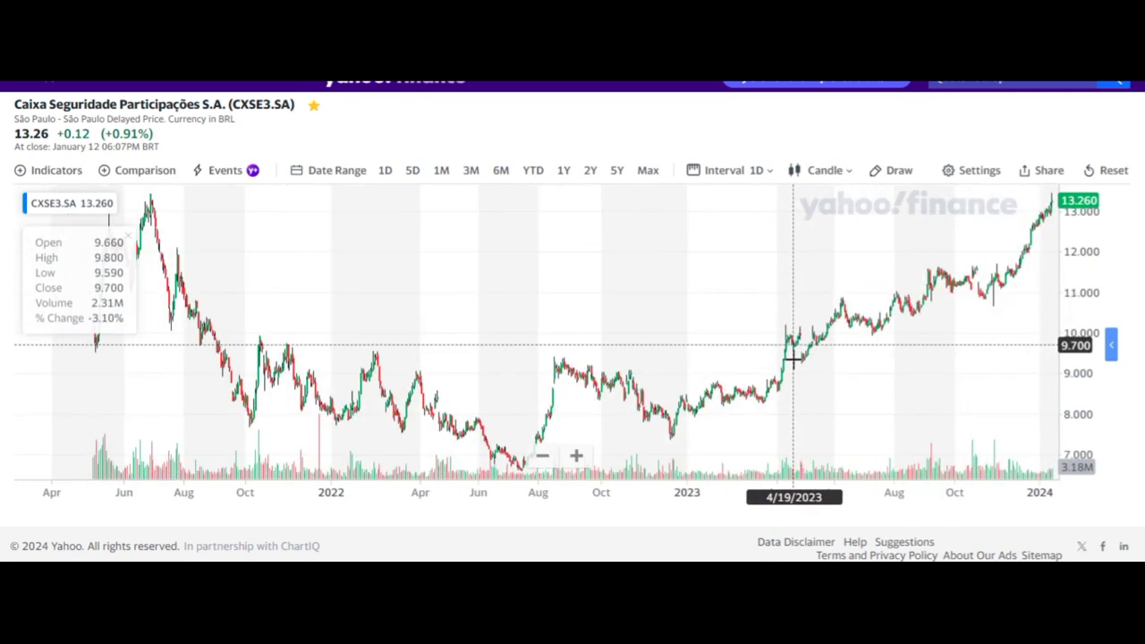
{"action": "scroll", "coordinate": [793, 358], "scroll_direction": "down", "scroll_amount": 3}
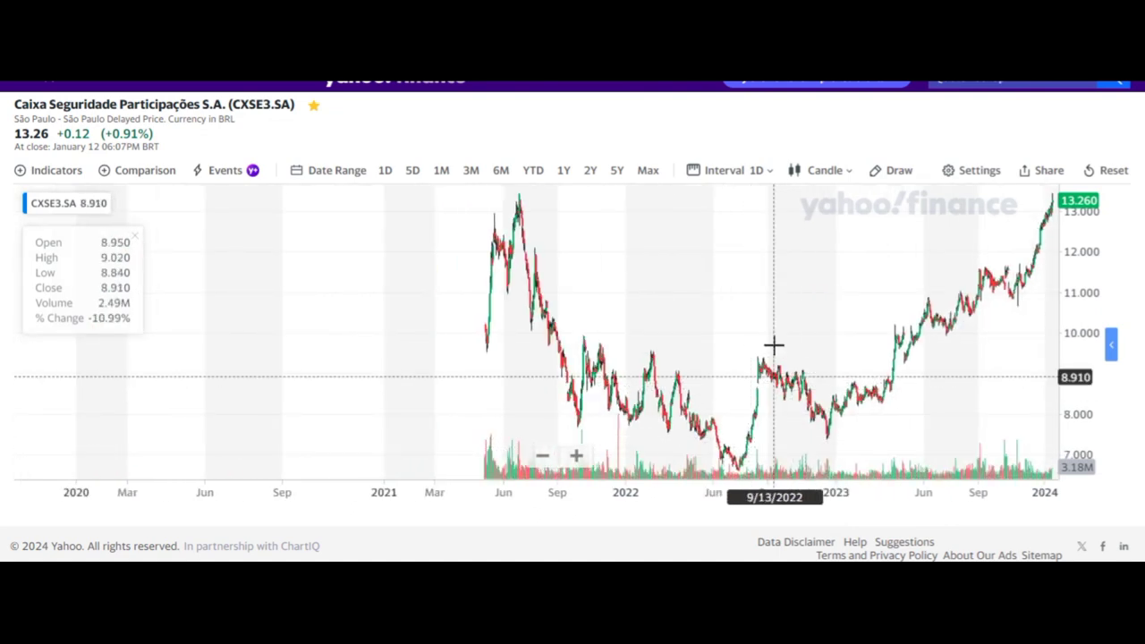
{"action": "scroll", "coordinate": [774, 344], "scroll_direction": "up", "scroll_amount": 3}
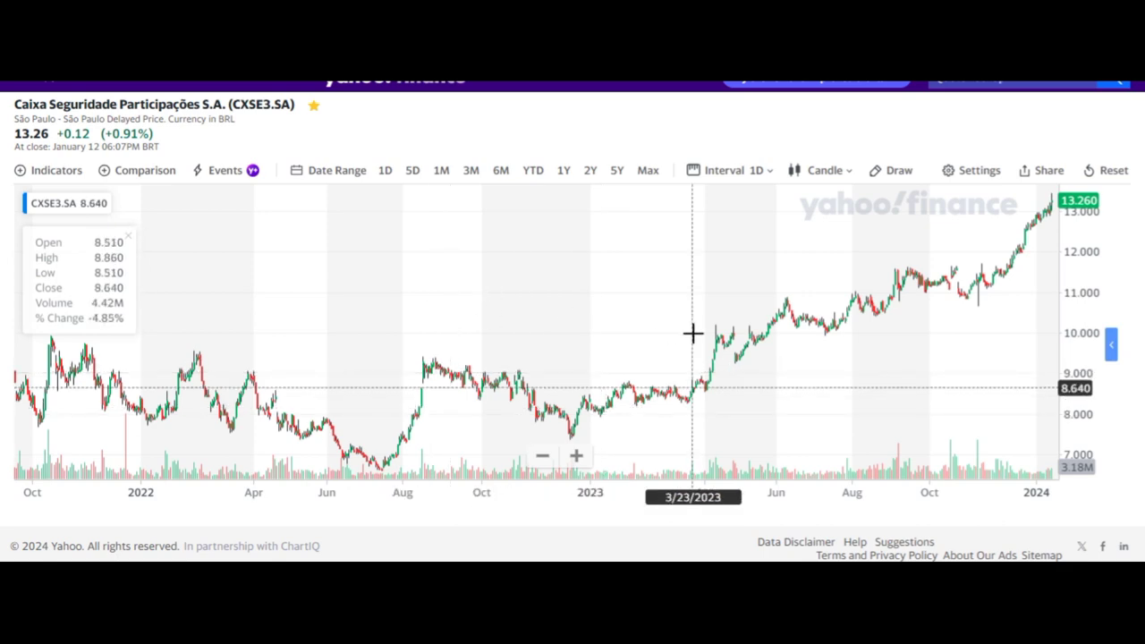
{"action": "scroll", "coordinate": [785, 350], "scroll_direction": "up", "scroll_amount": 5}
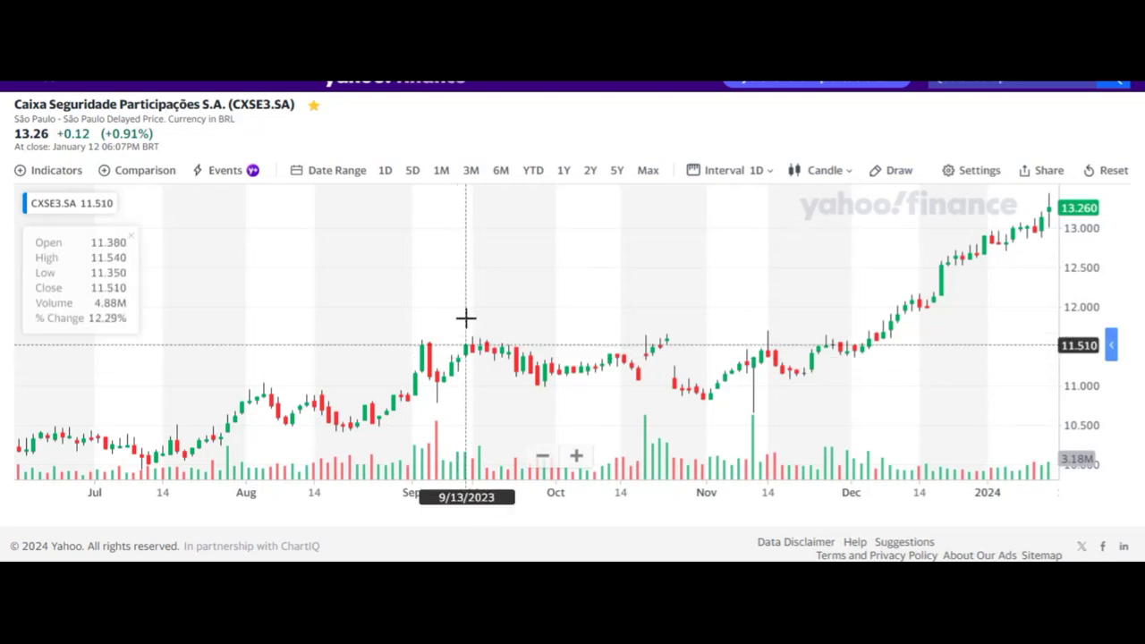
{"action": "scroll", "coordinate": [475, 319], "scroll_direction": "down", "scroll_amount": 10}
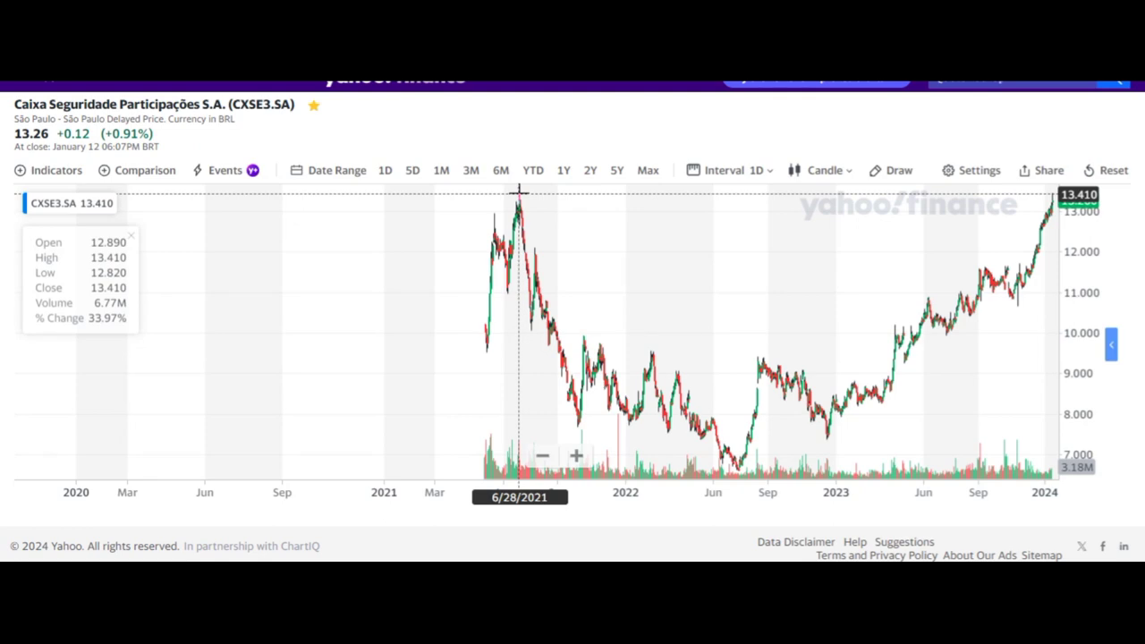
{"action": "scroll", "coordinate": [749, 317], "scroll_direction": "up", "scroll_amount": 10}
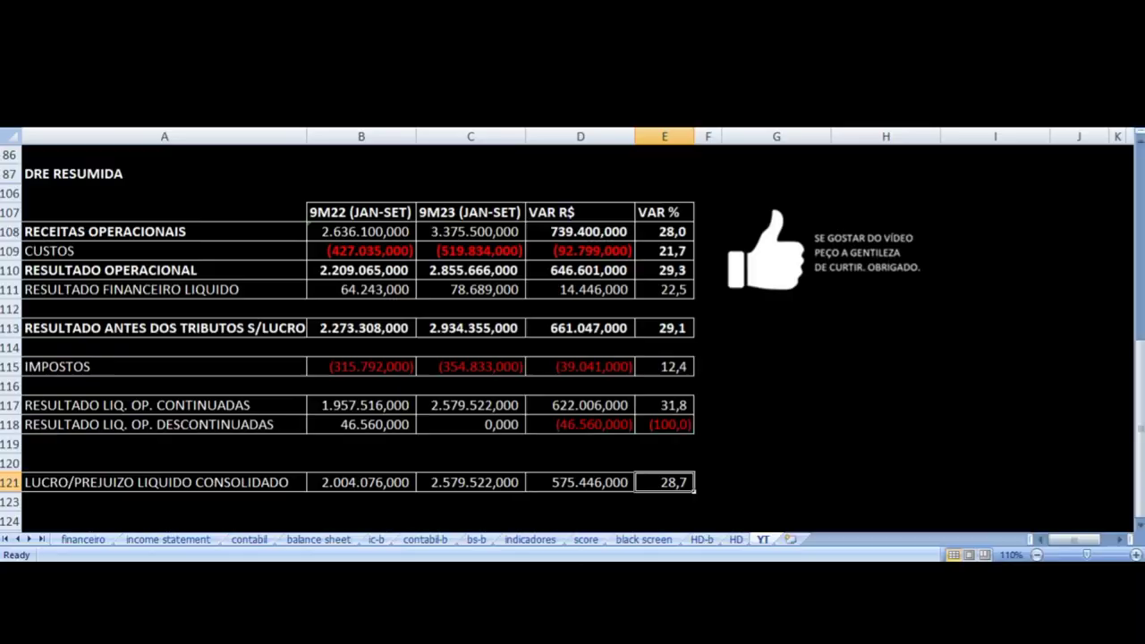
Step: Return to the results spreadsheet and go back to the CXSE quarterly comparison at the start of the YT sheet
{"action": "scroll", "coordinate": [553, 304], "scroll_direction": "up", "scroll_amount": 20}
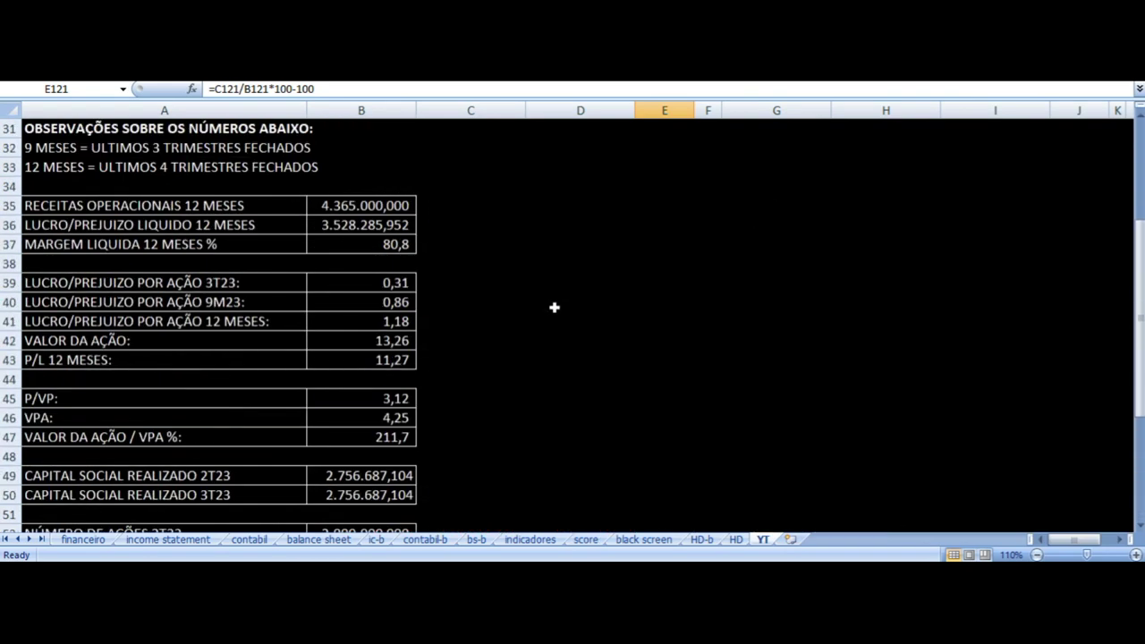
{"action": "scroll", "coordinate": [554, 307], "scroll_direction": "up", "scroll_amount": 10}
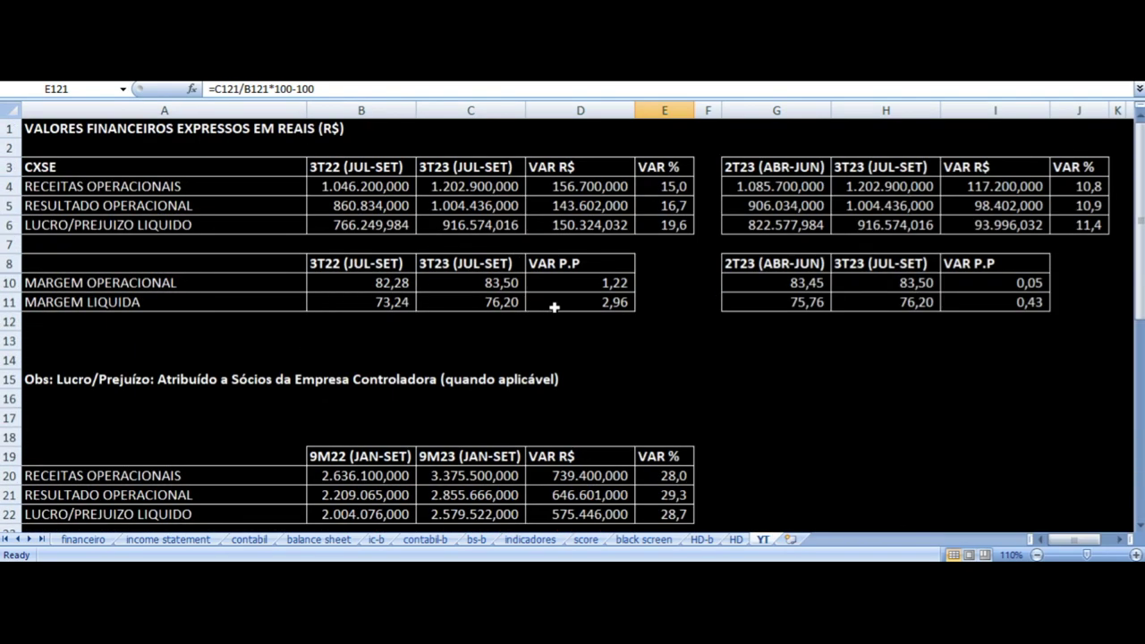